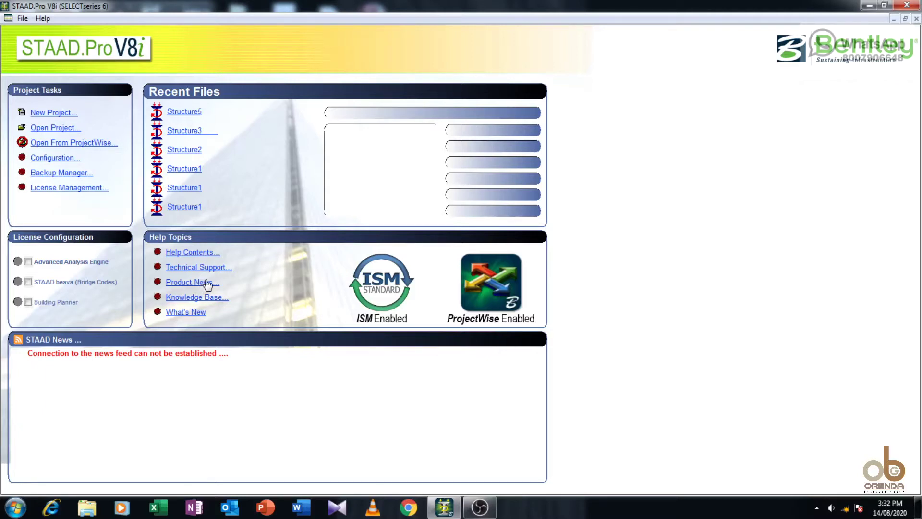
Create a new Space model named Structure6 in metres and kilonewtons, starting with Add Beam
click(67, 113)
click(342, 162)
click(506, 177)
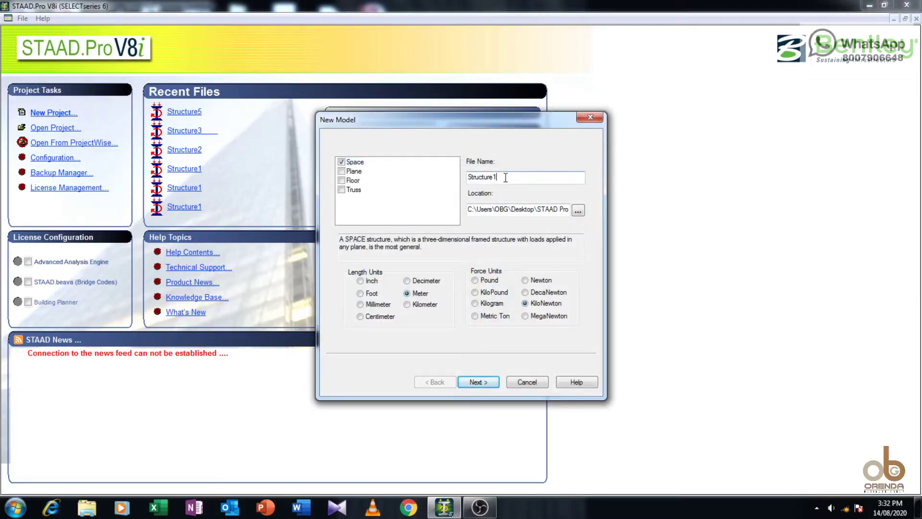
key(BackSpace)
text(6)
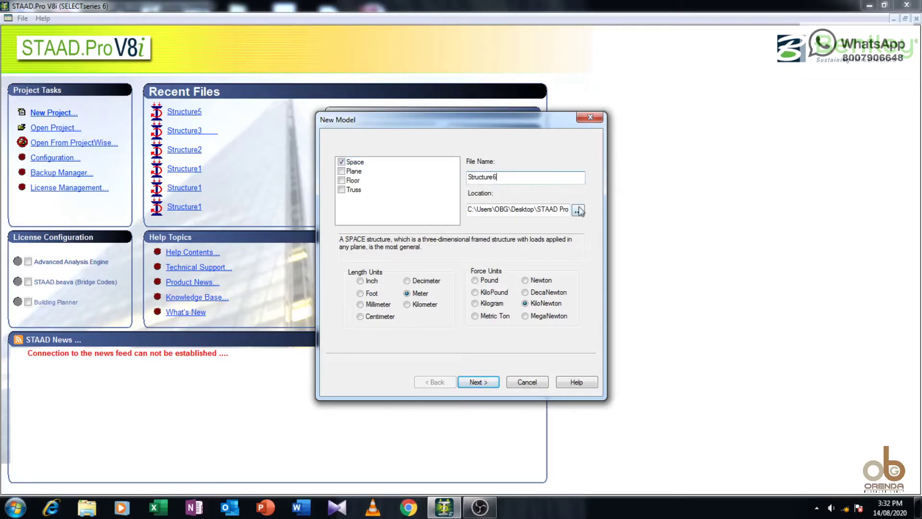
click(578, 209)
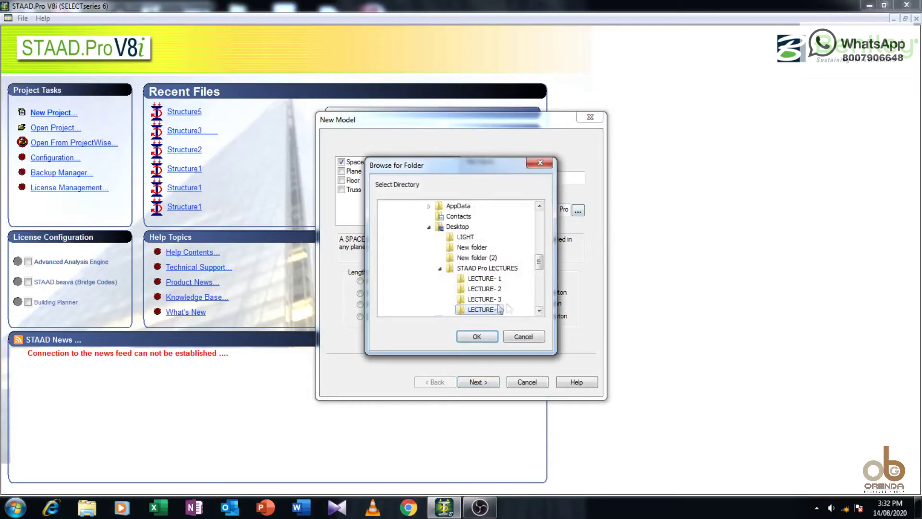
click(484, 336)
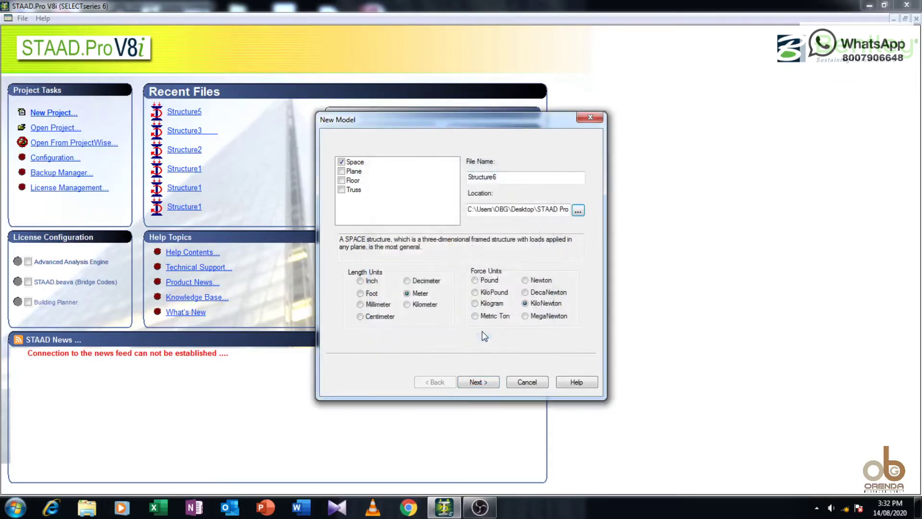
click(482, 381)
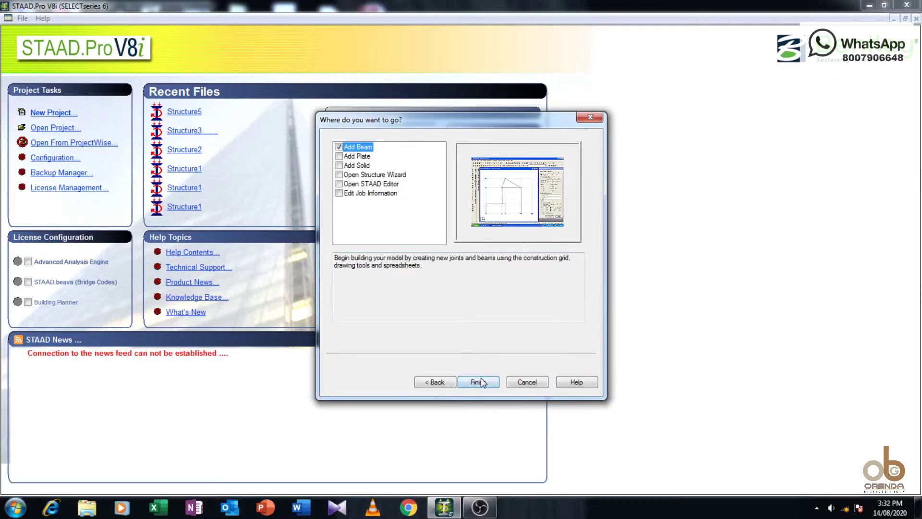
click(480, 382)
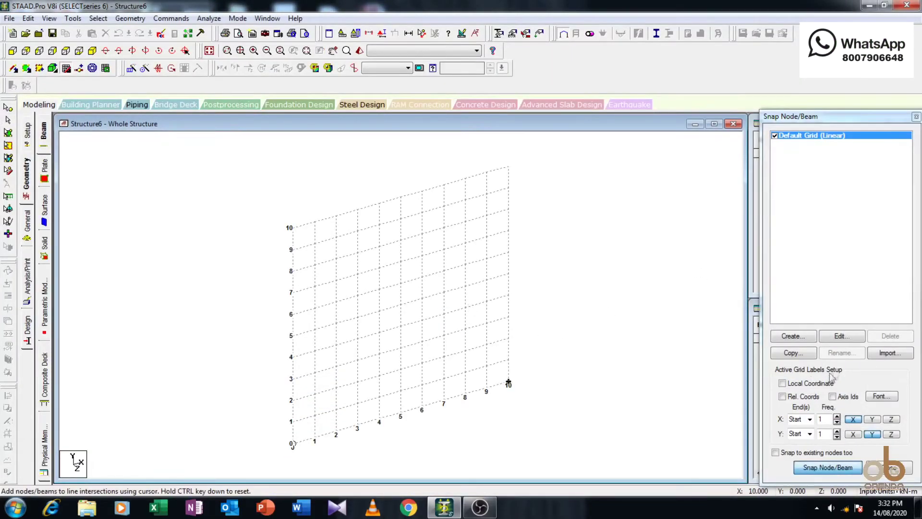
Define an X-Z grid named 'new' with 5 m spacing in both X and Z
click(805, 337)
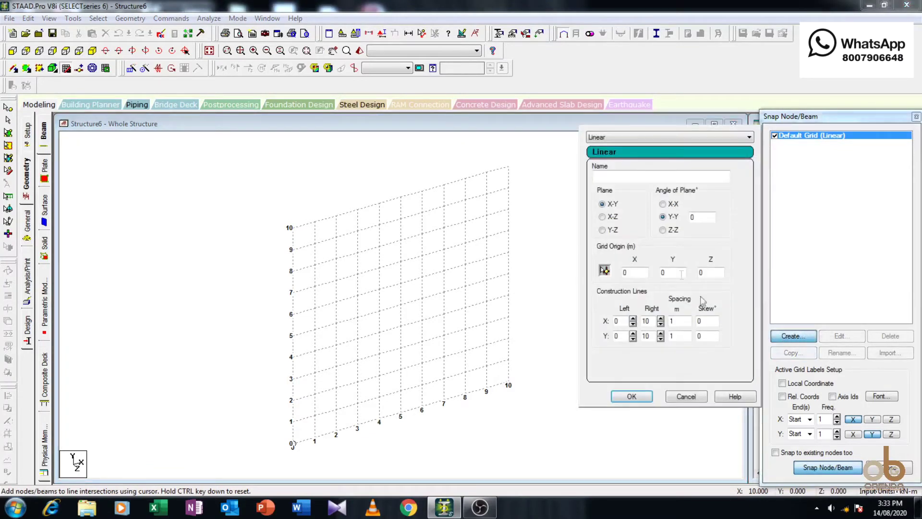
click(603, 217)
click(610, 177)
text(new)
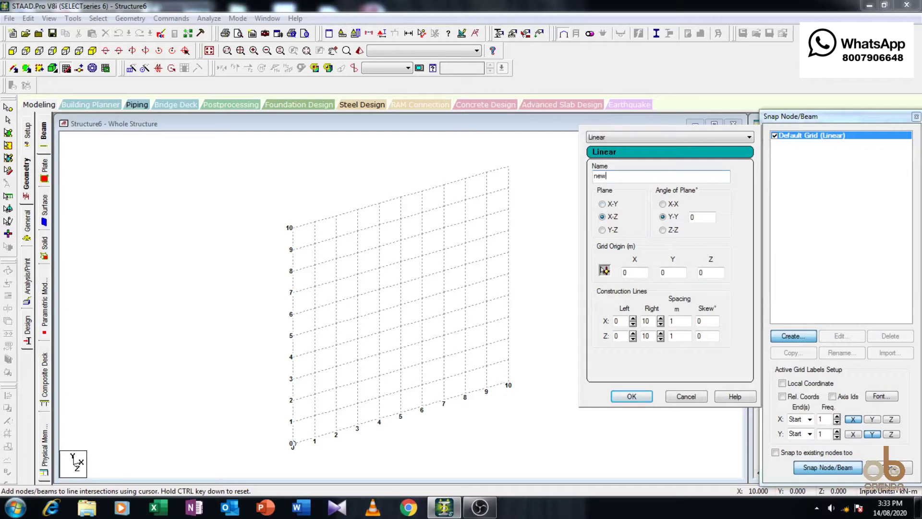
double_click(683, 321)
text(5)
double_click(673, 336)
text(5)
Make grid 'new' the active grid, place a node at its origin, and view it in plan
click(633, 396)
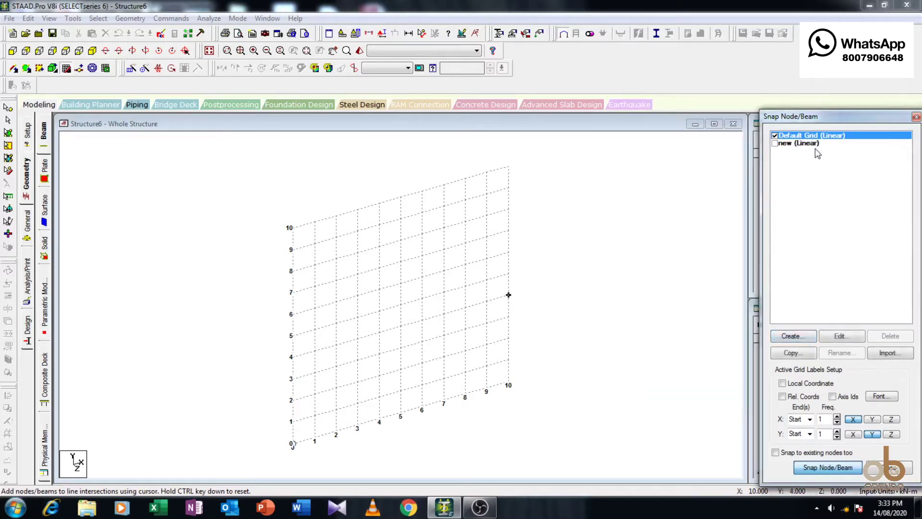
click(775, 143)
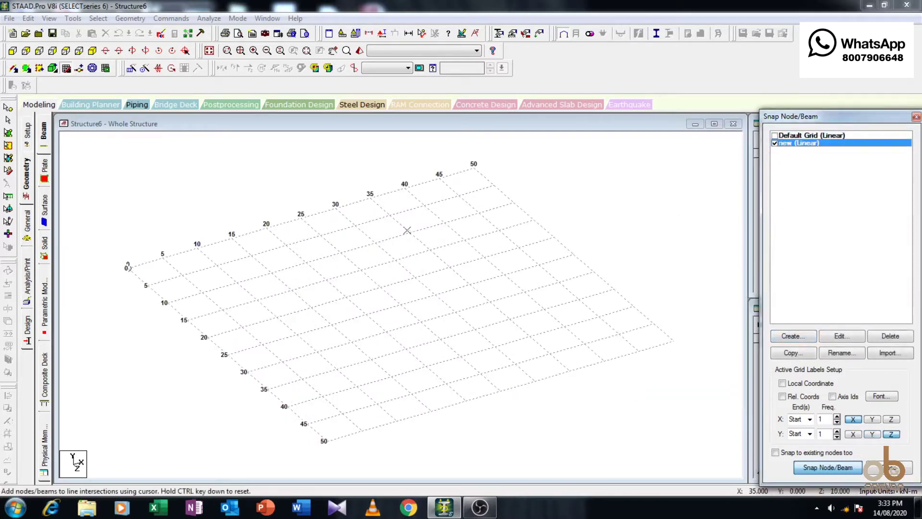
click(128, 267)
click(66, 50)
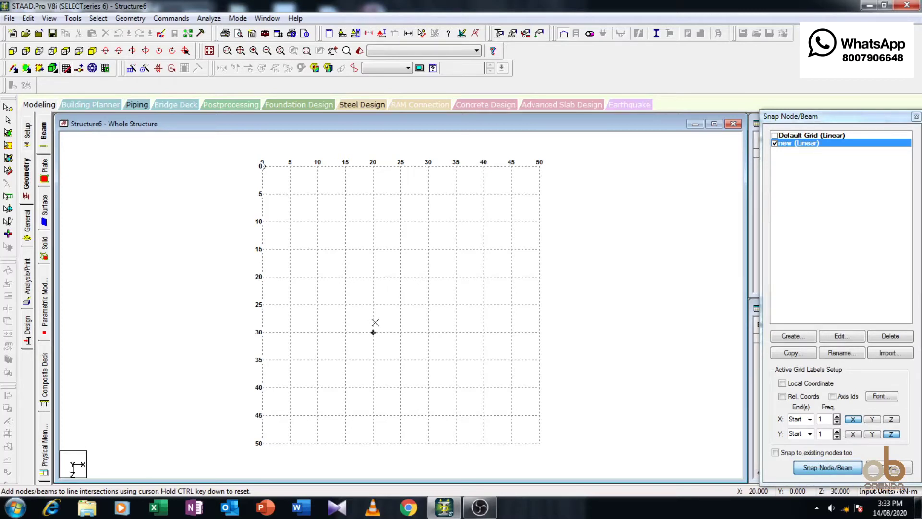
Draw connected beams along x = 20 starting at grid points (20,30) and (20,25)
click(373, 332)
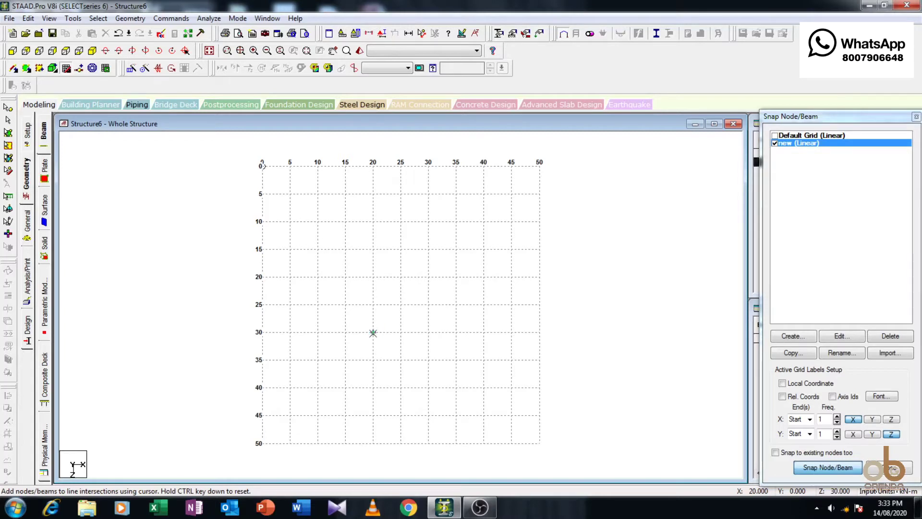
click(373, 305)
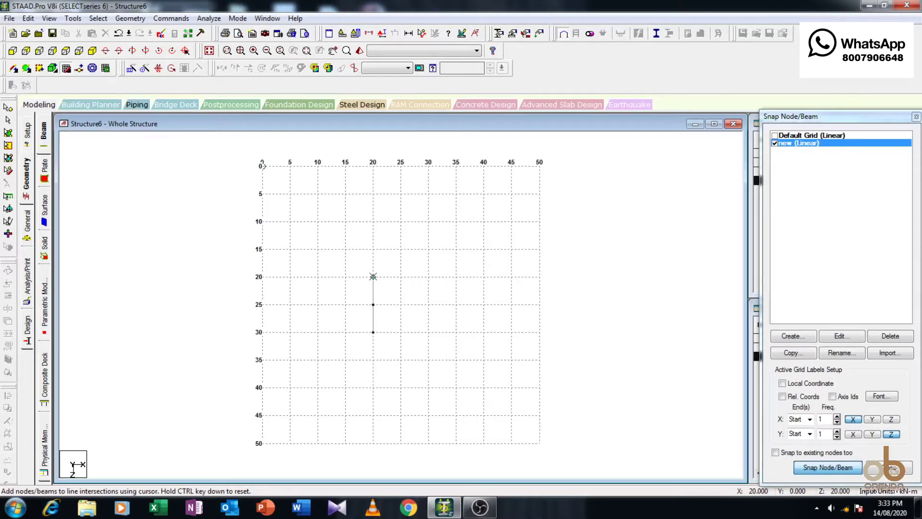
key(Escape)
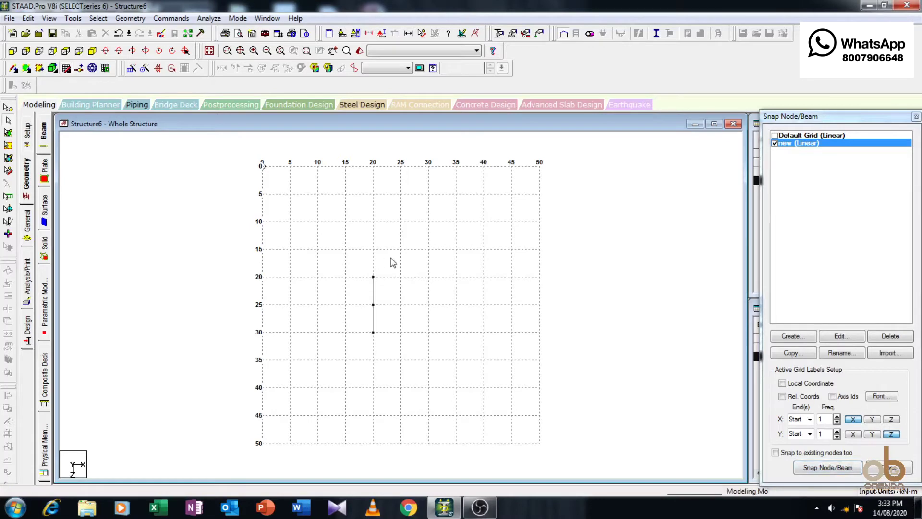
scroll(398, 302, up, 2)
scroll(369, 298, up, 1)
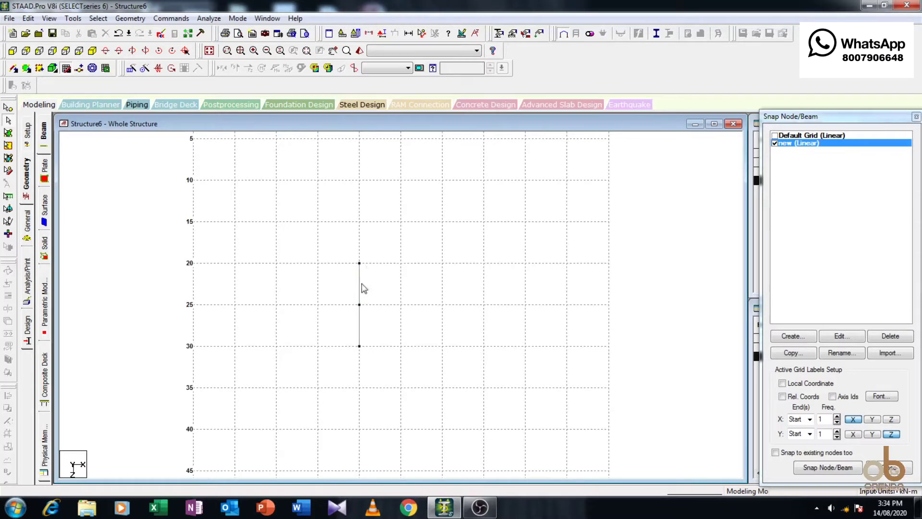
click(360, 286)
click(360, 326)
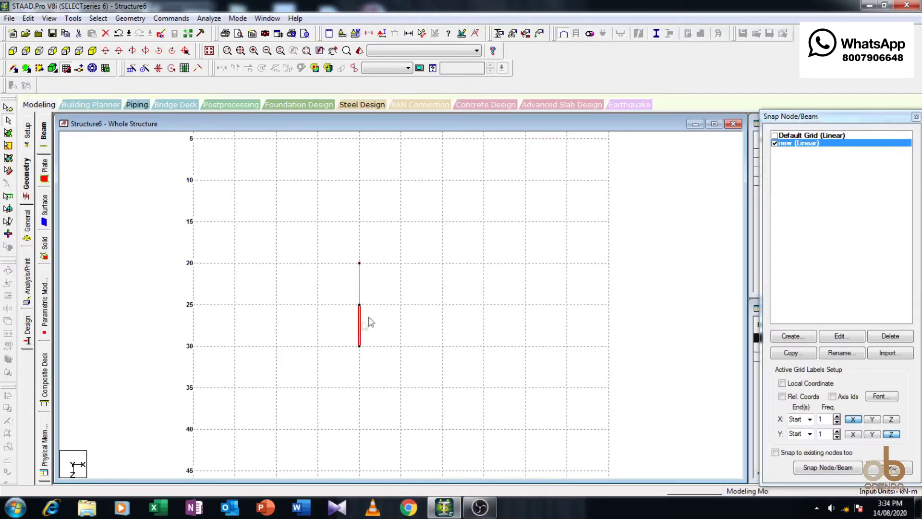
click(383, 288)
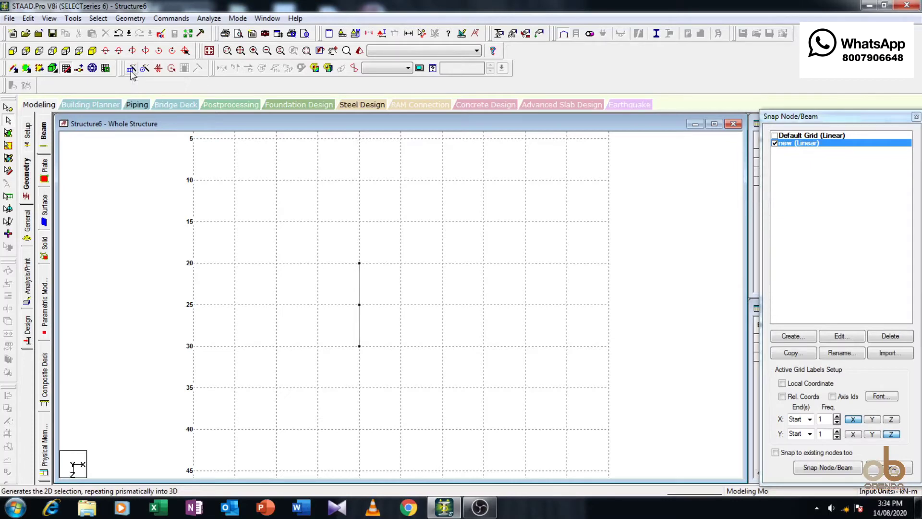
Open the Translational Repeat settings and select both beams with Ctrl+A for repeating
click(133, 20)
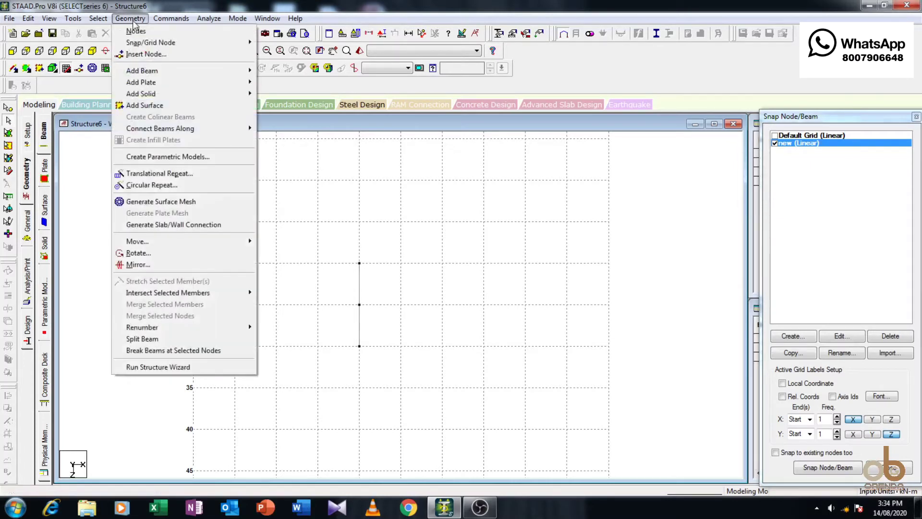
click(188, 173)
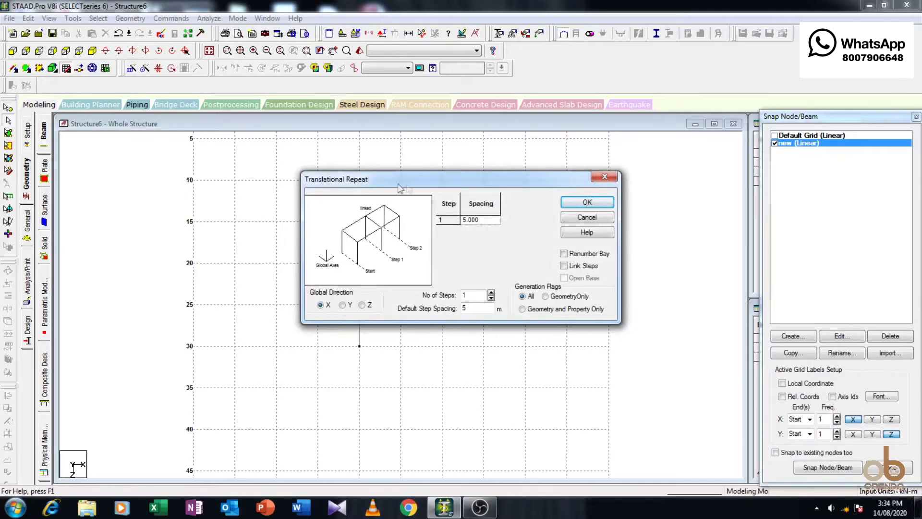
drag(426, 180, 417, 132)
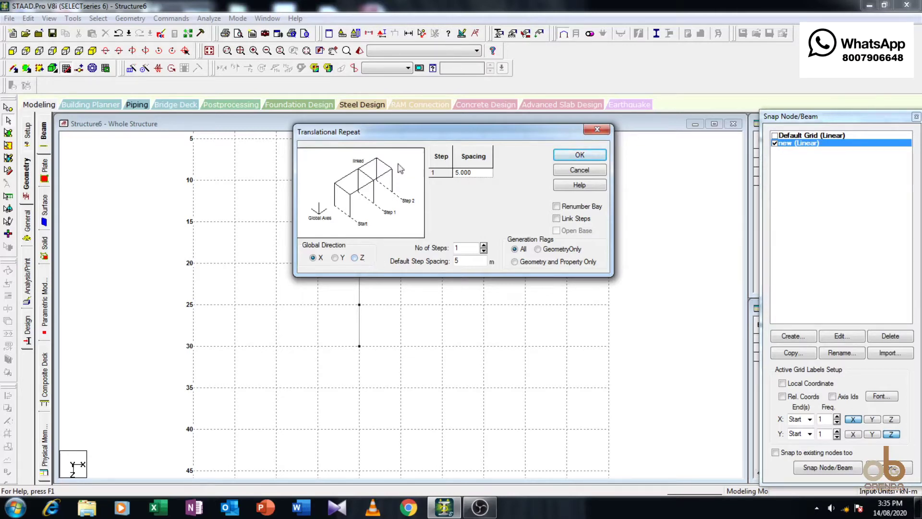
drag(420, 133, 449, 95)
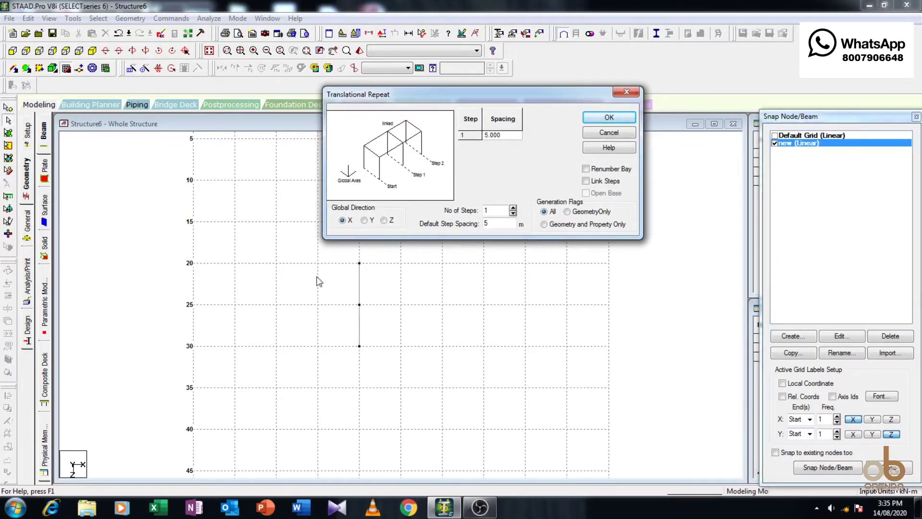
click(8, 121)
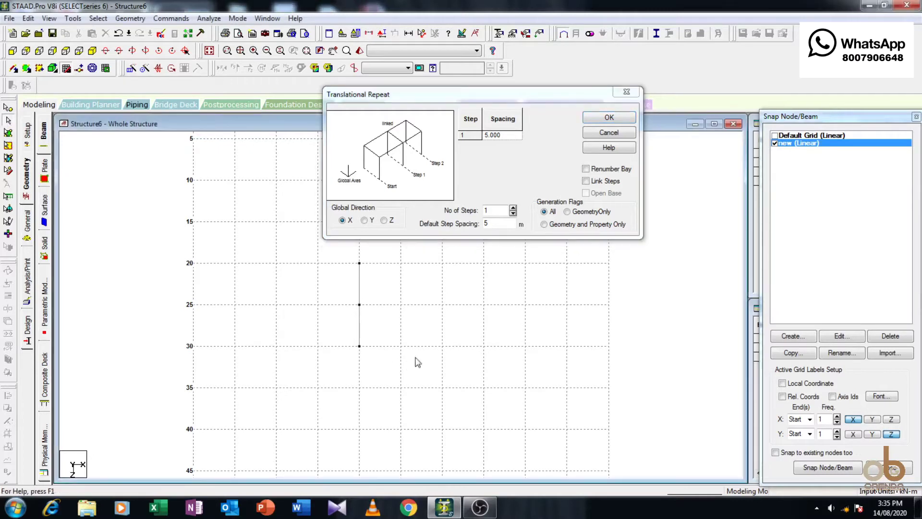
key(ctrl+a)
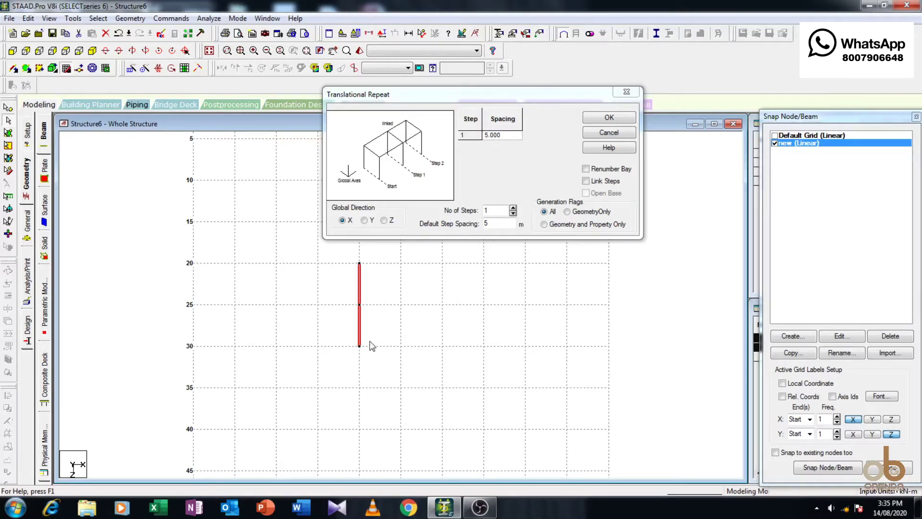
double_click(500, 223)
text(6)
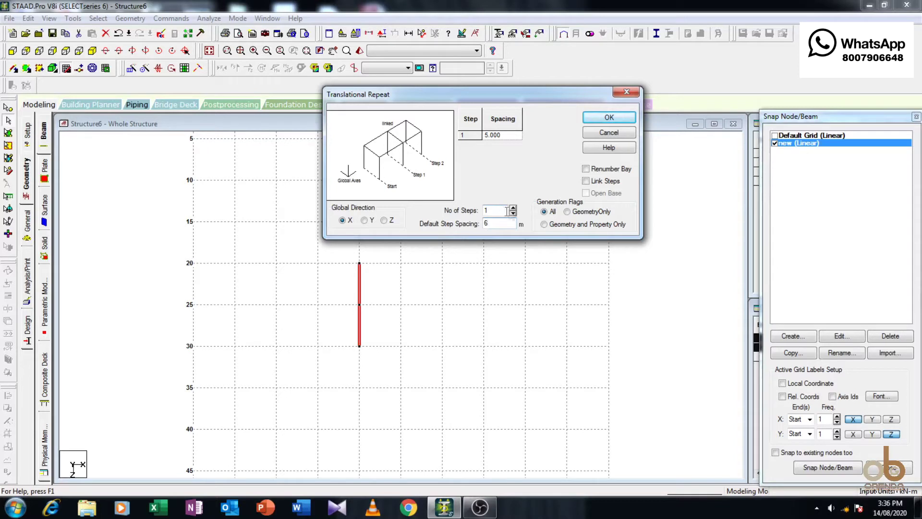
Repeat the beams four steps at 6 m along X, inspect the copies, then undo them
click(513, 209)
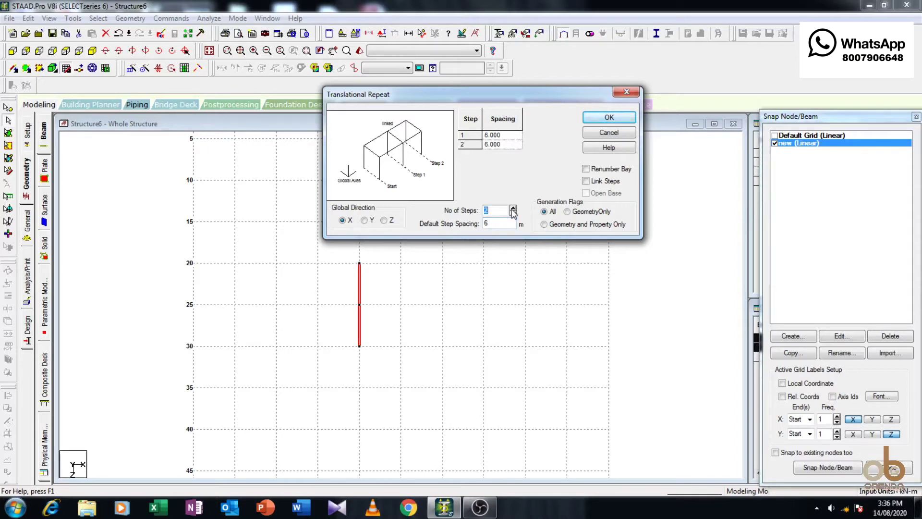
click(513, 208)
text(4)
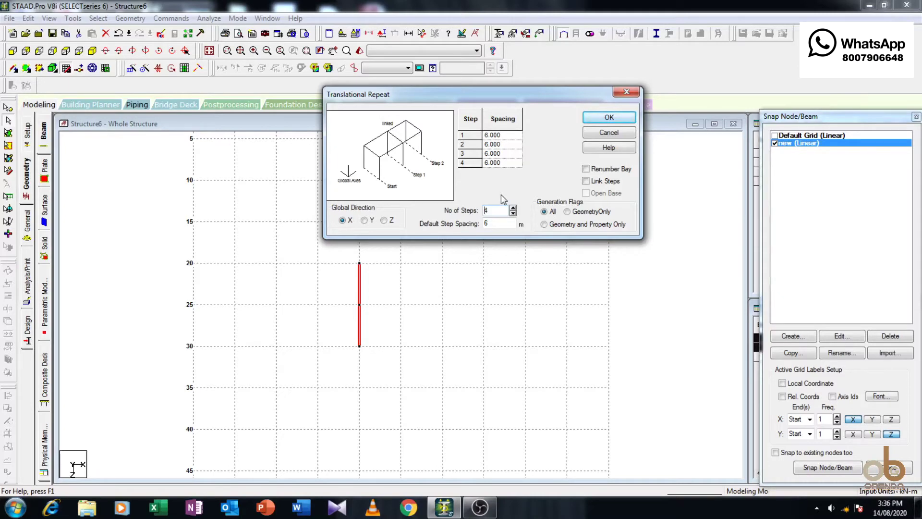
drag(550, 94, 510, 96)
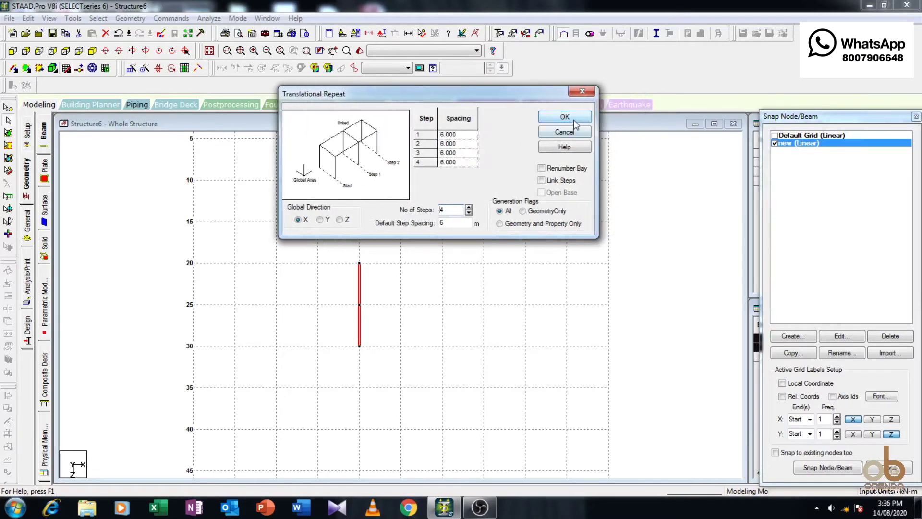
click(572, 117)
scroll(437, 298, up, 3)
middle_drag(437, 301, 355, 348)
scroll(355, 349, up, 2)
mouse_move(189, 326)
middle_down()
mouse_move(214, 301)
mouse_move(251, 301)
middle_up()
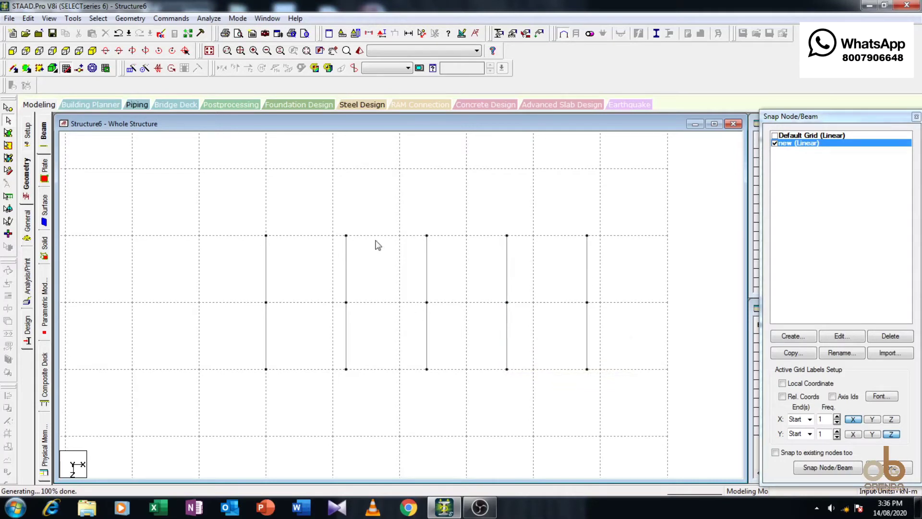
click(118, 33)
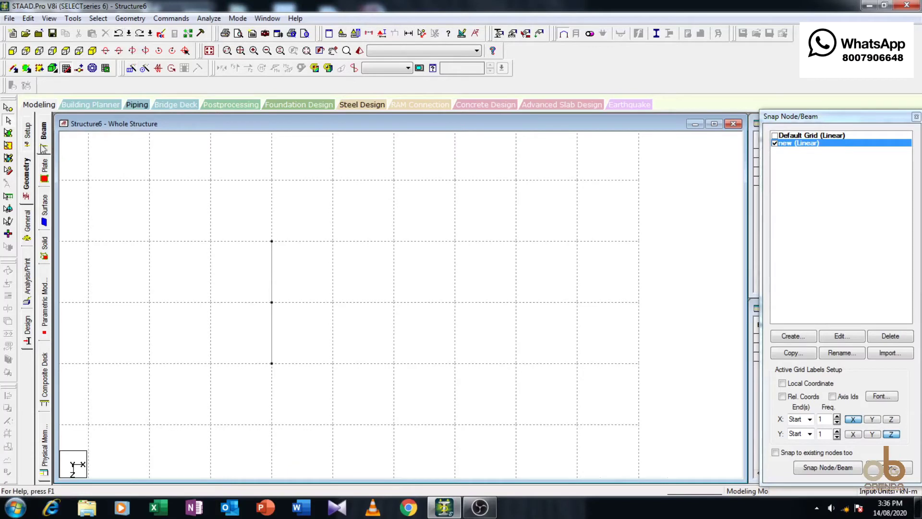
Repeat the single column four times at 6 m along X with Link Steps on
drag(299, 224, 243, 384)
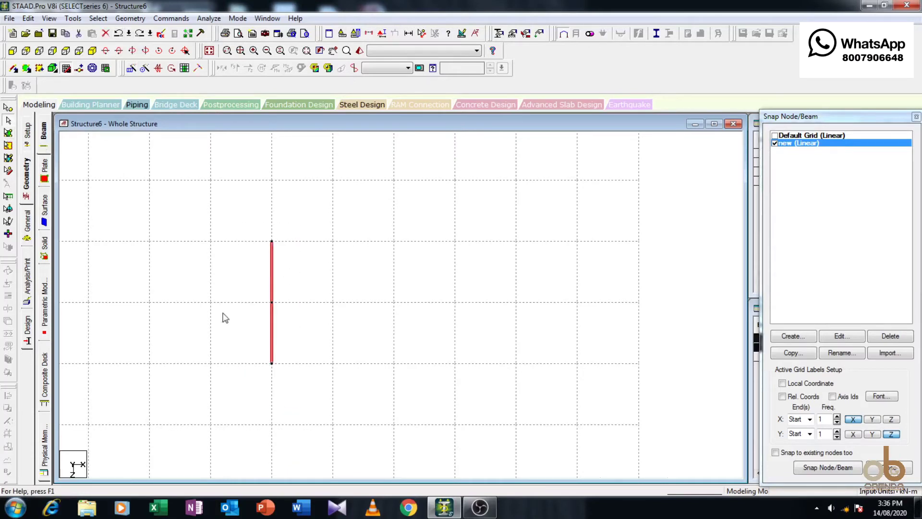
click(130, 68)
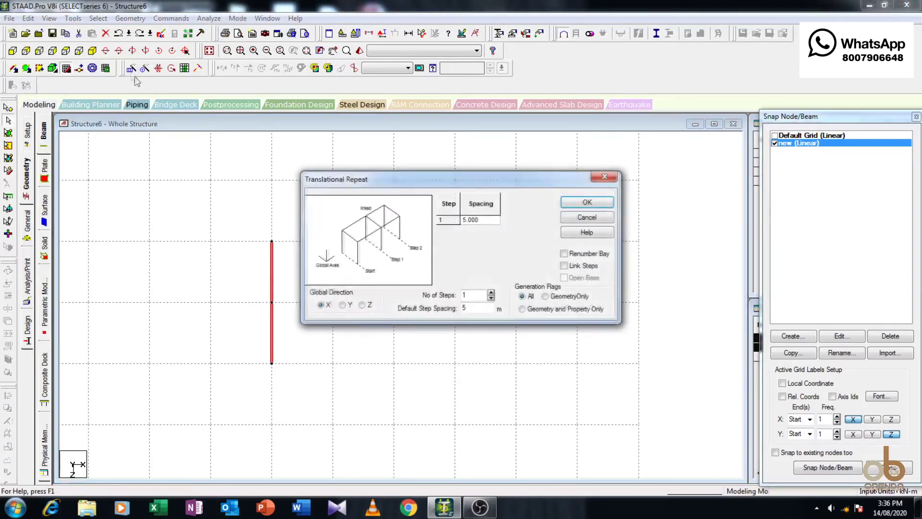
drag(518, 185, 535, 129)
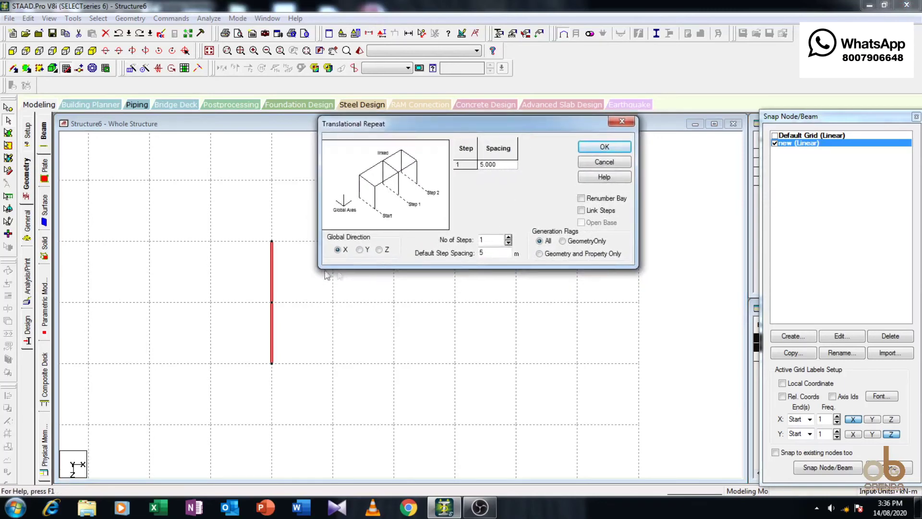
double_click(482, 253)
text(6)
click(508, 237)
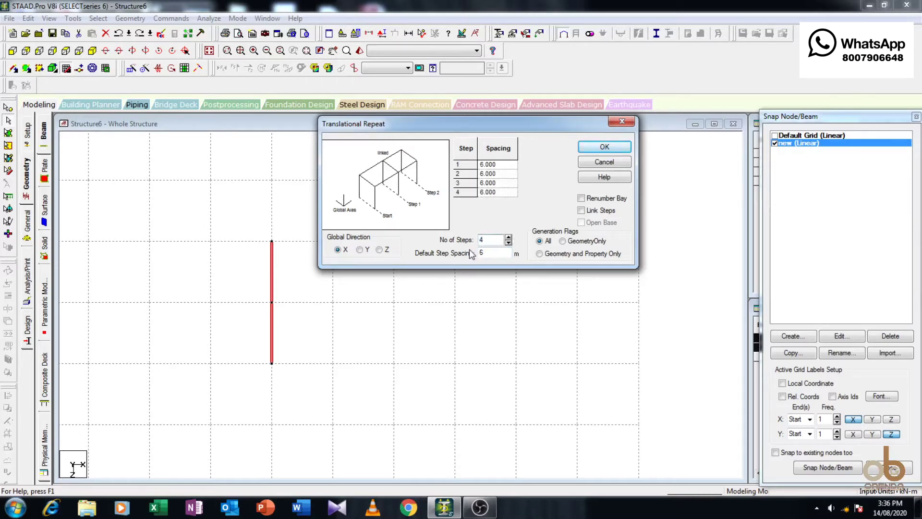
click(582, 210)
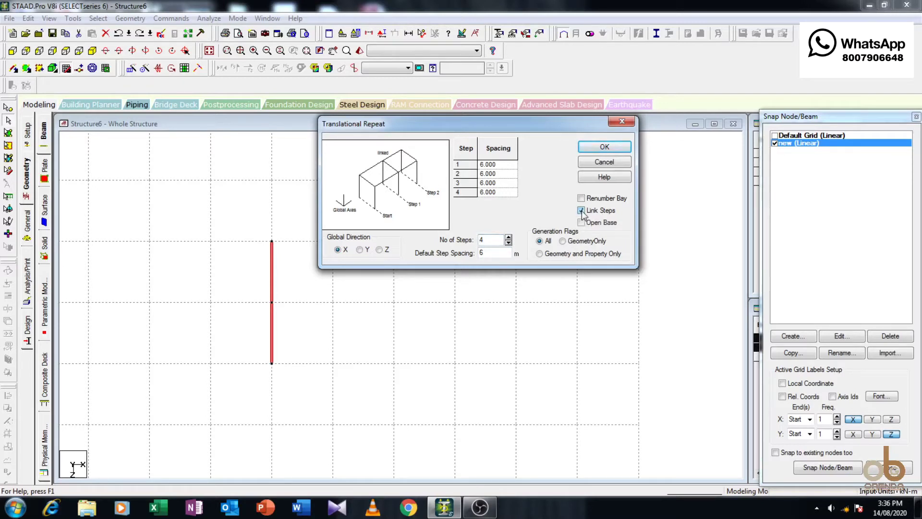
click(604, 147)
scroll(439, 295, down, 1)
middle_drag(420, 358, 344, 354)
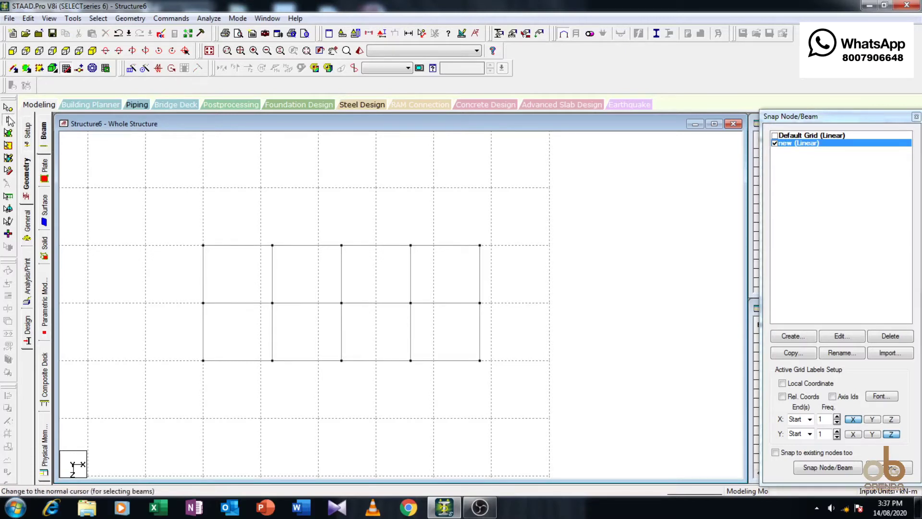
Window-select the two top middle-bay beams after clearing earlier trial bay selections
drag(248, 236, 232, 386)
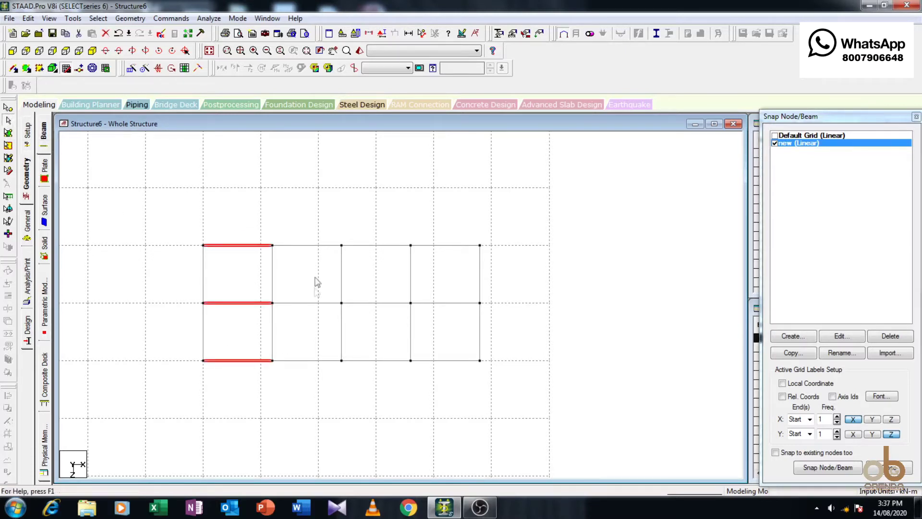
drag(323, 232, 306, 396)
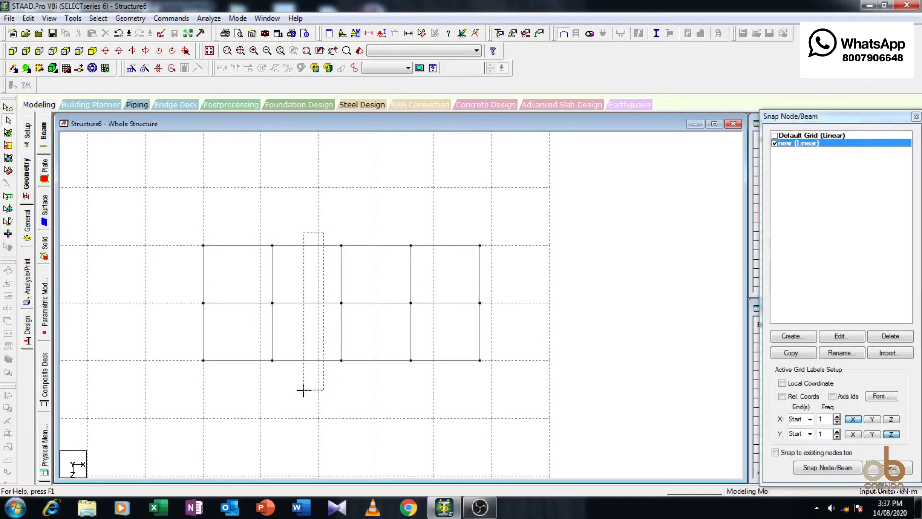
drag(387, 228, 362, 396)
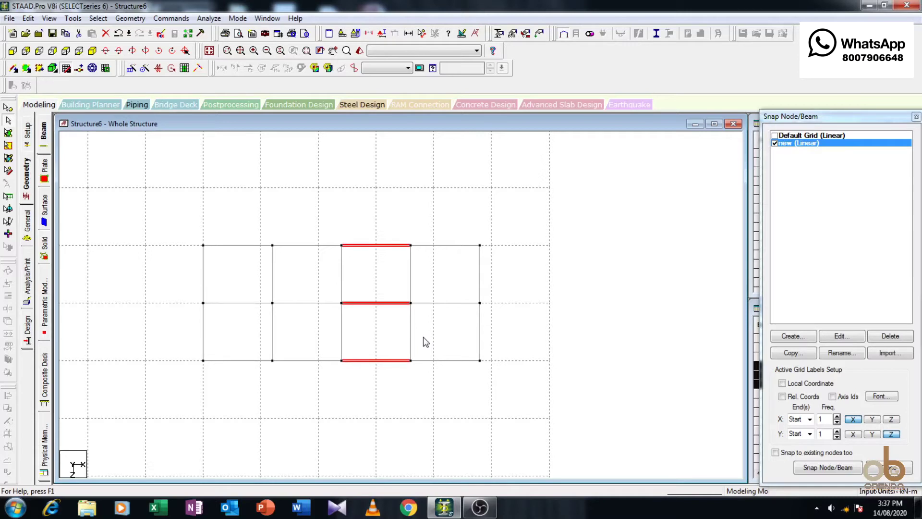
click(298, 278)
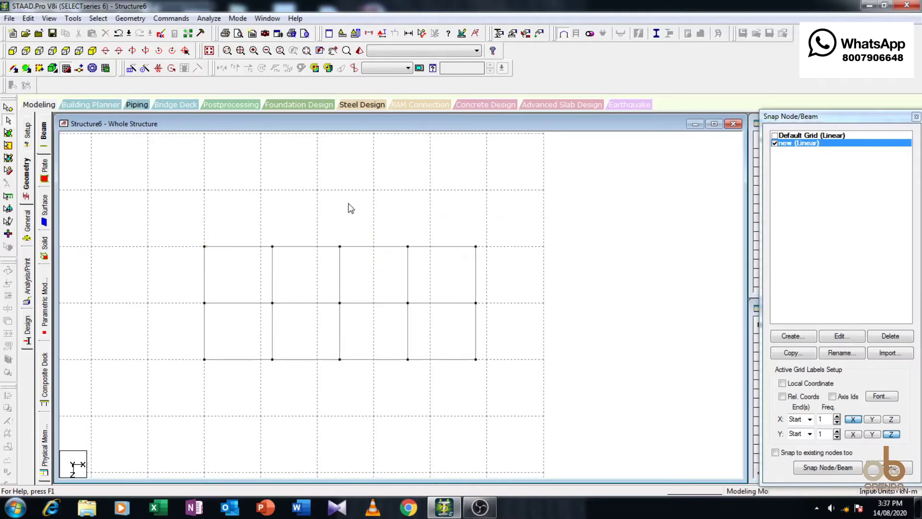
drag(427, 216, 267, 263)
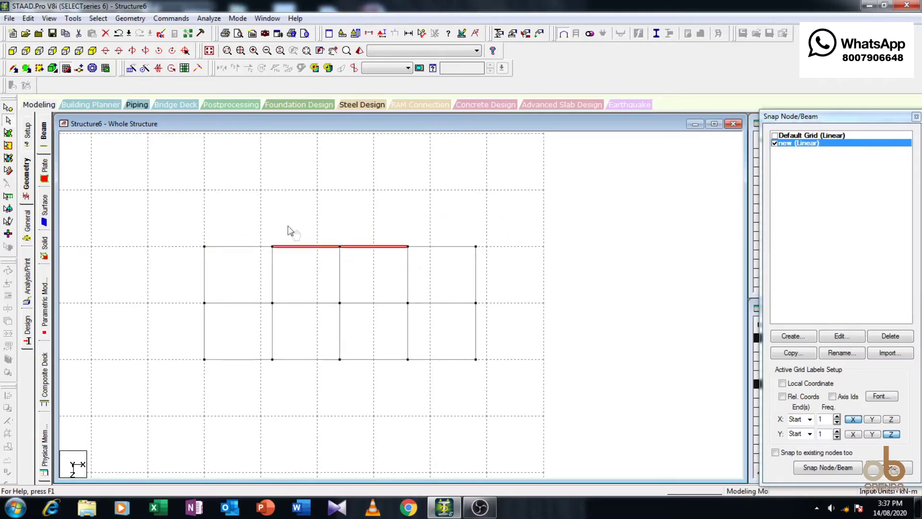
middle_drag(296, 235, 340, 294)
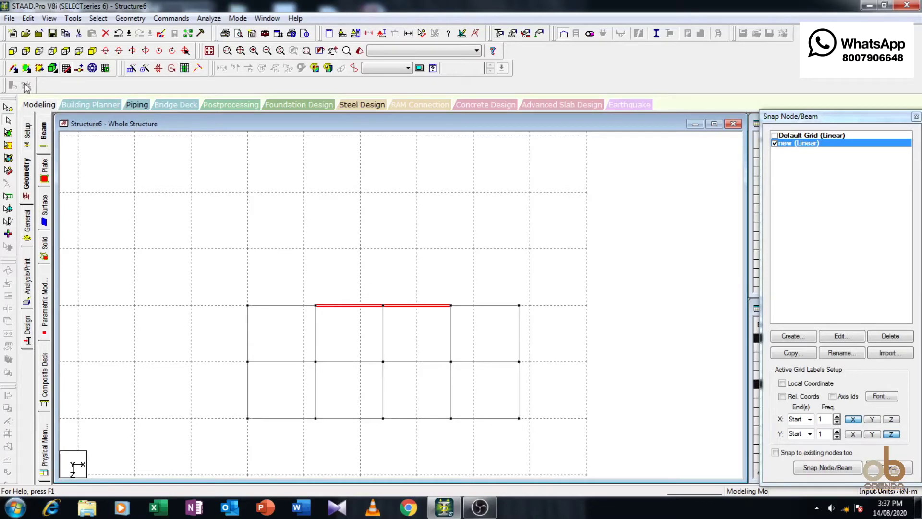
click(131, 68)
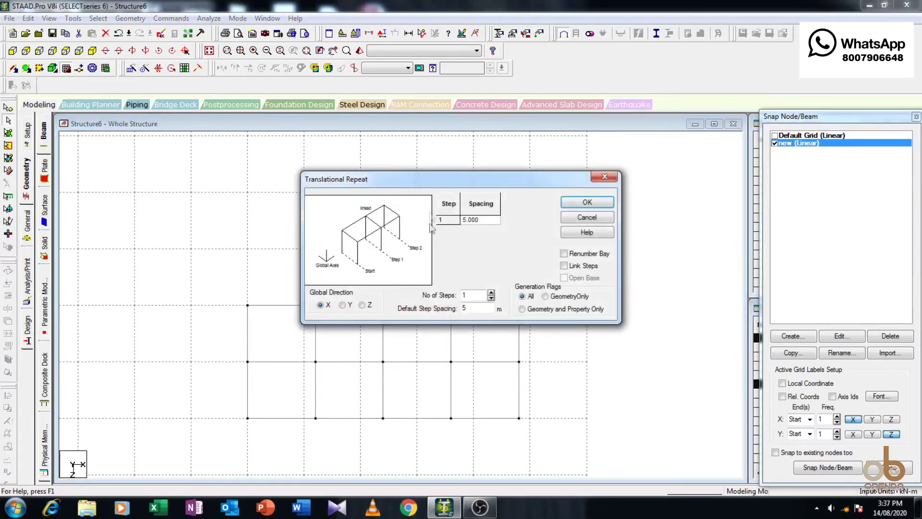
drag(445, 185, 626, 143)
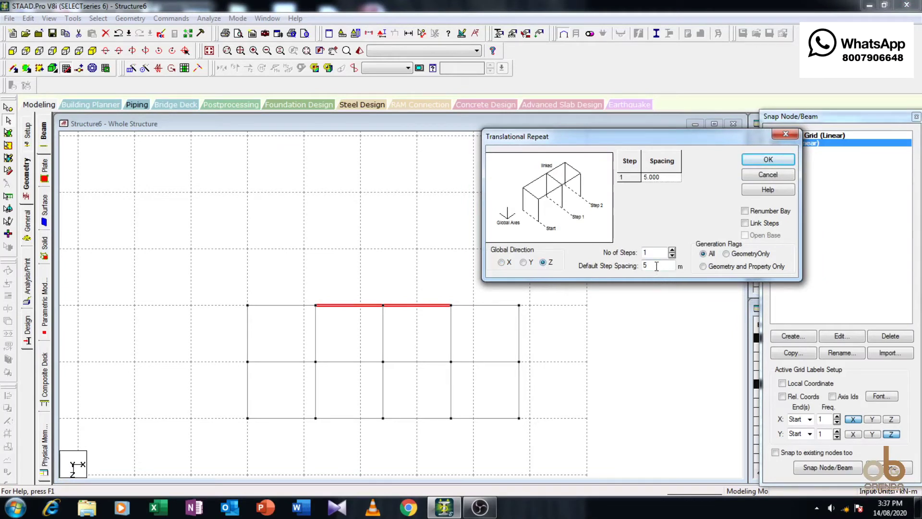
click(745, 223)
click(777, 164)
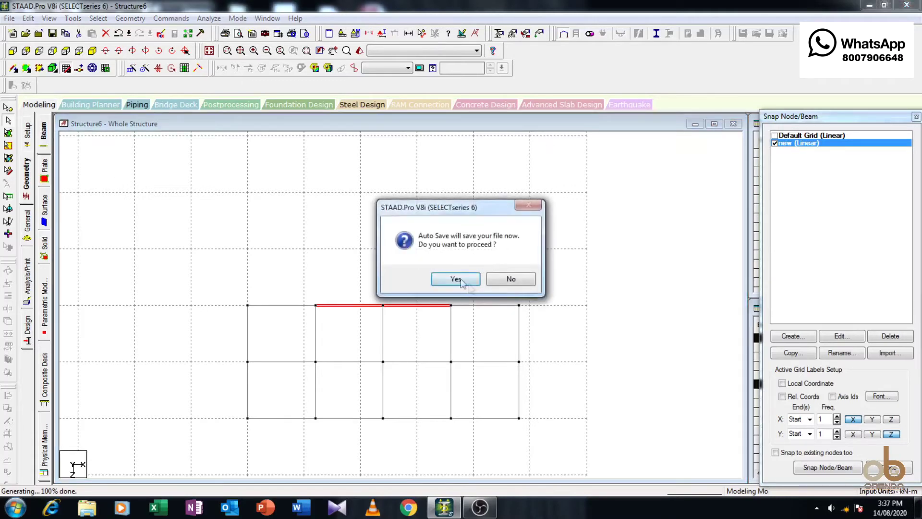
click(471, 287)
click(385, 267)
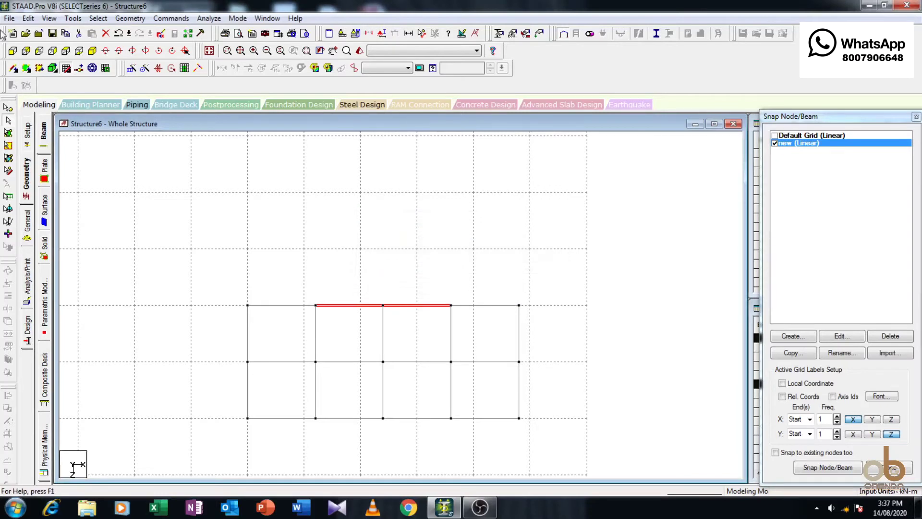
click(118, 36)
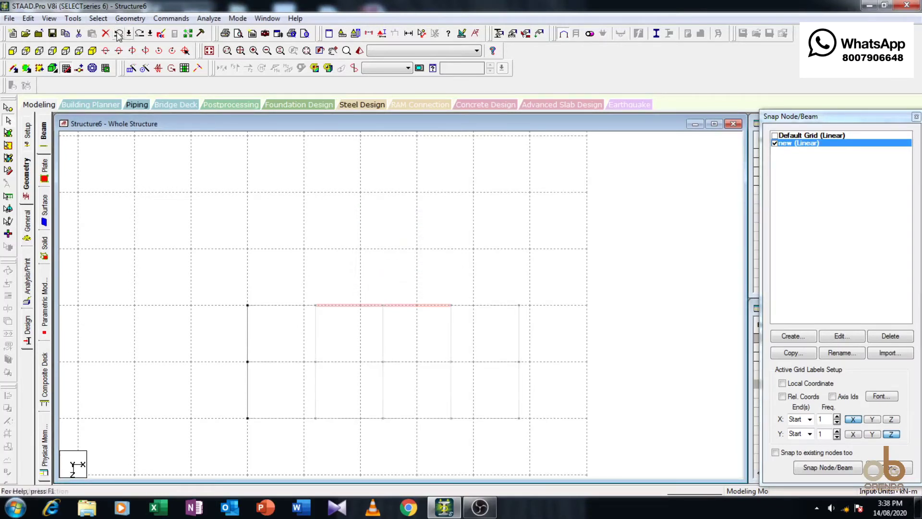
click(139, 33)
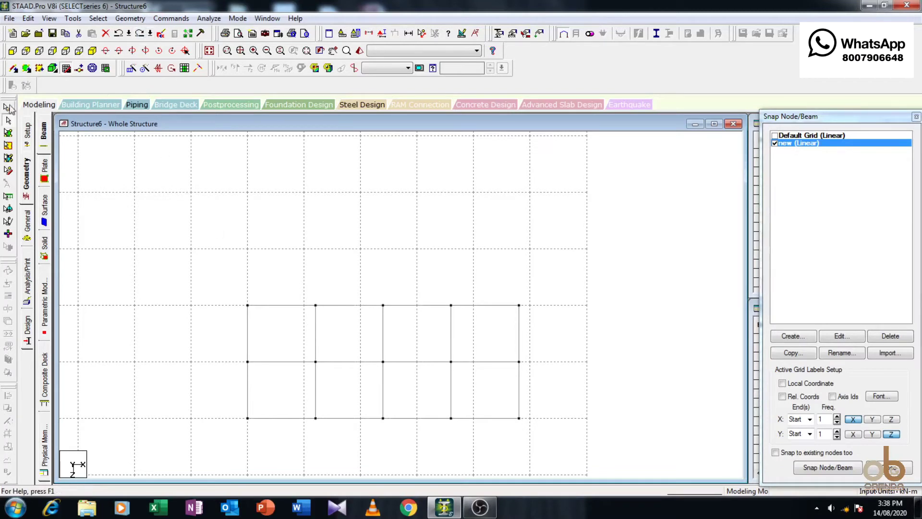
Repeat the two top middle-bay beams twice at -5 m along Z with Link Steps on
click(317, 307)
click(131, 68)
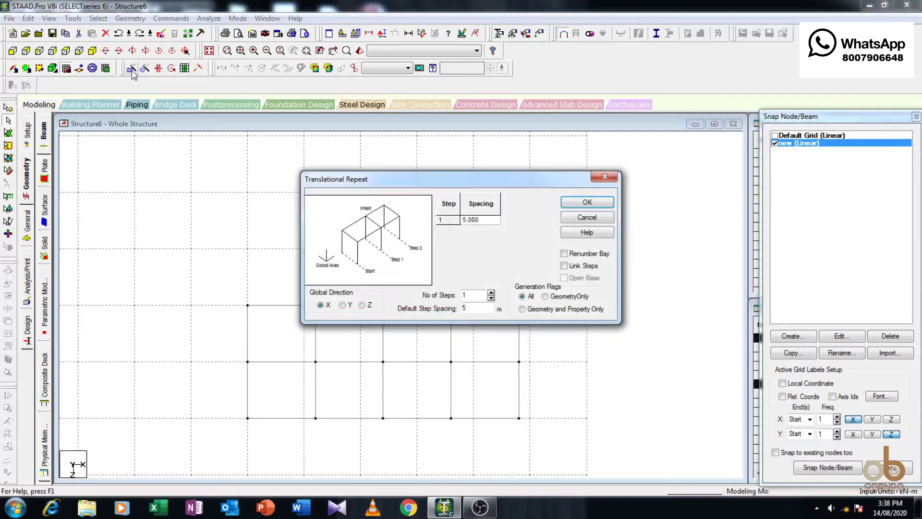
click(363, 305)
drag(489, 183, 492, 159)
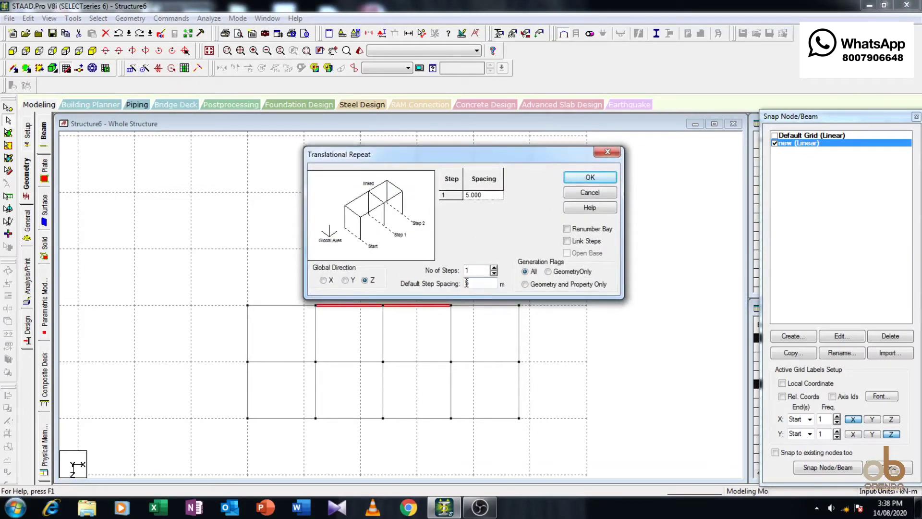
text(-)
drag(529, 155, 190, 179)
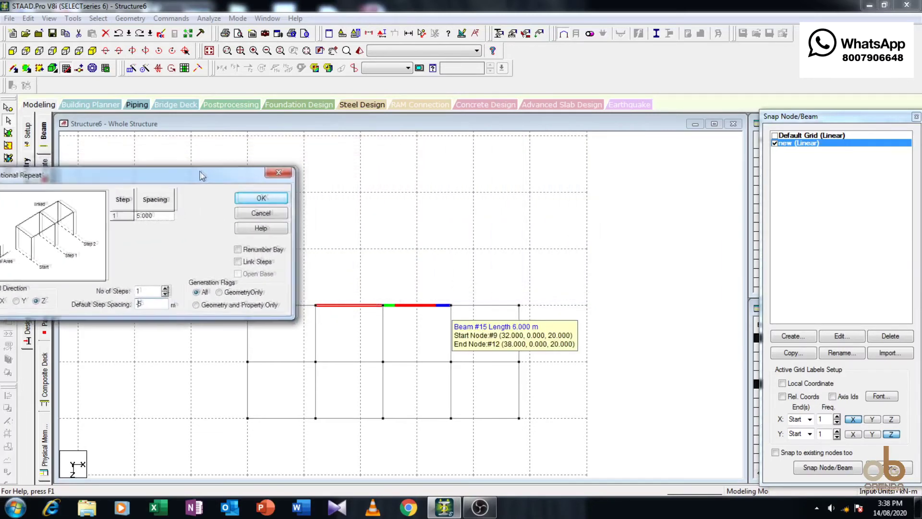
click(155, 292)
click(227, 265)
click(266, 203)
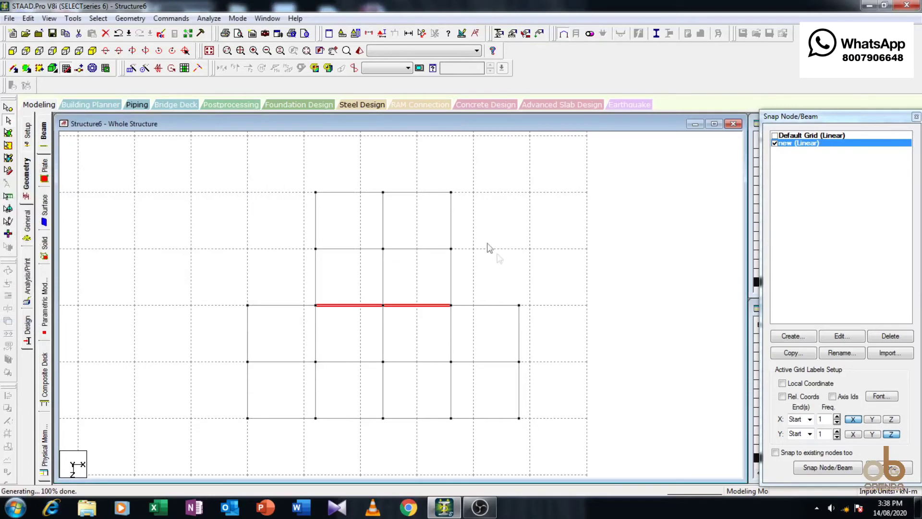
click(488, 249)
drag(497, 185, 274, 293)
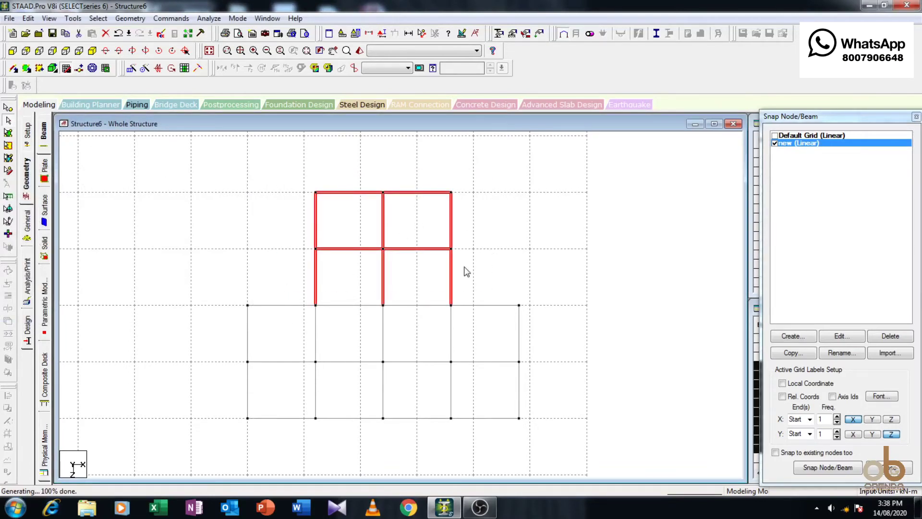
Repeat the two middle bottom-edge beams twice at 5 m along +Z with Link Steps on
middle_drag(429, 338, 442, 272)
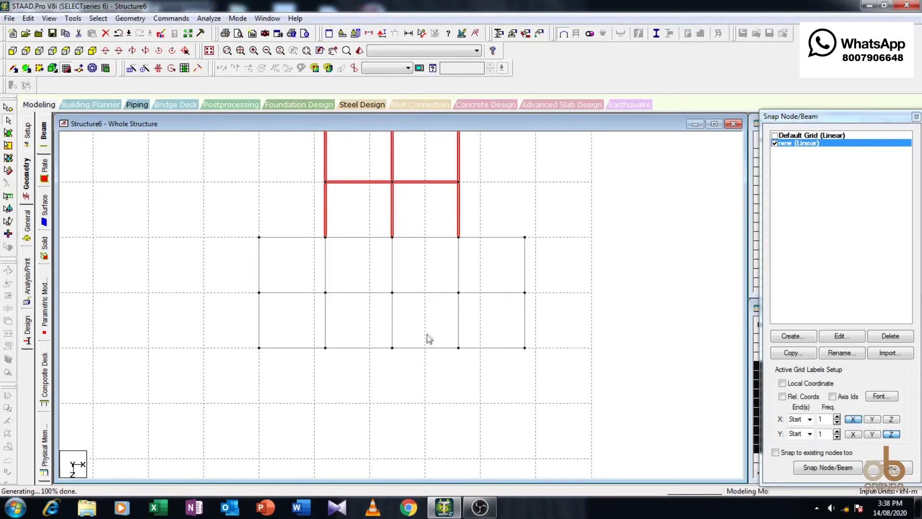
drag(432, 338, 354, 392)
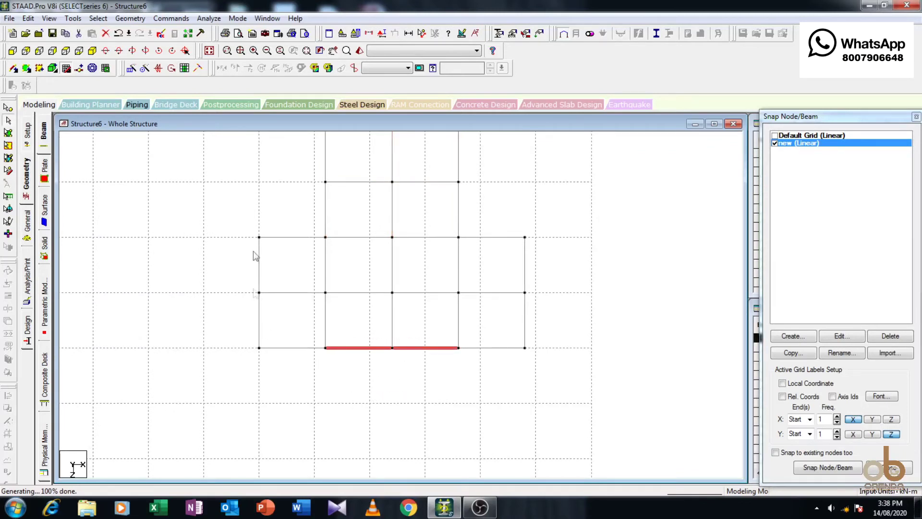
click(131, 68)
click(362, 305)
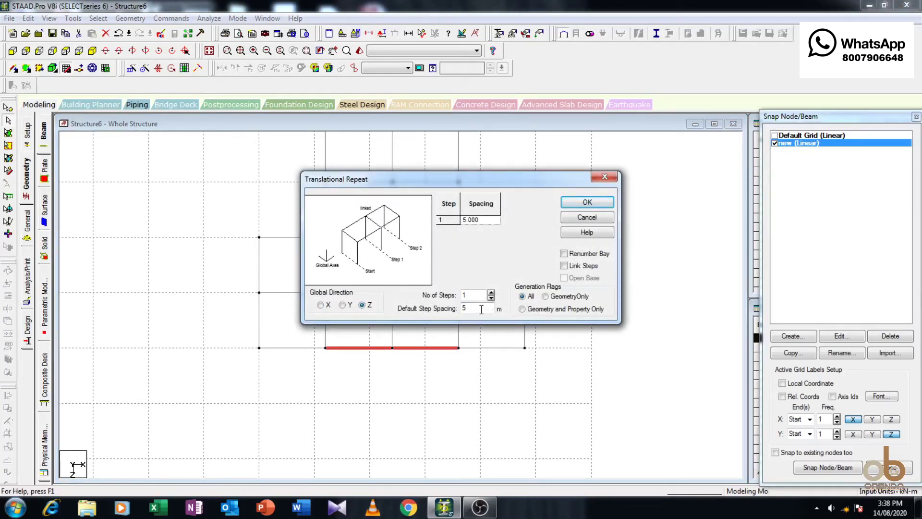
click(491, 293)
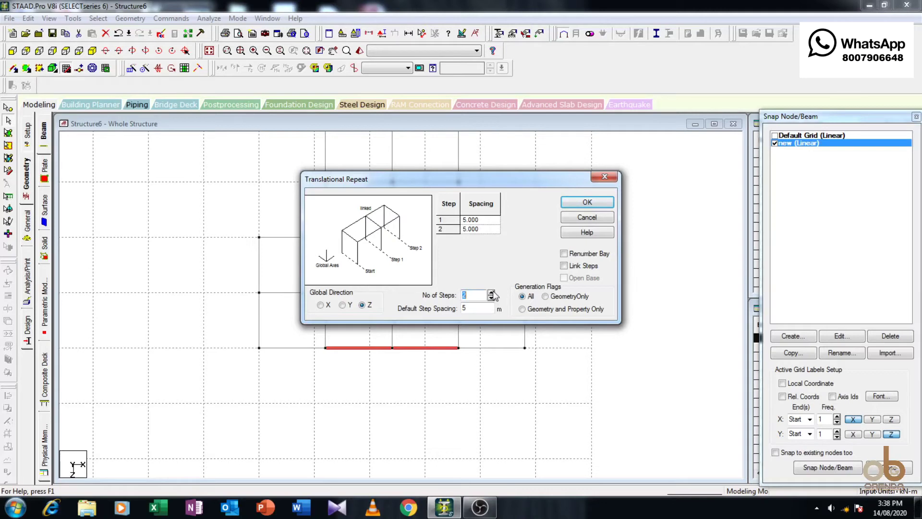
click(564, 265)
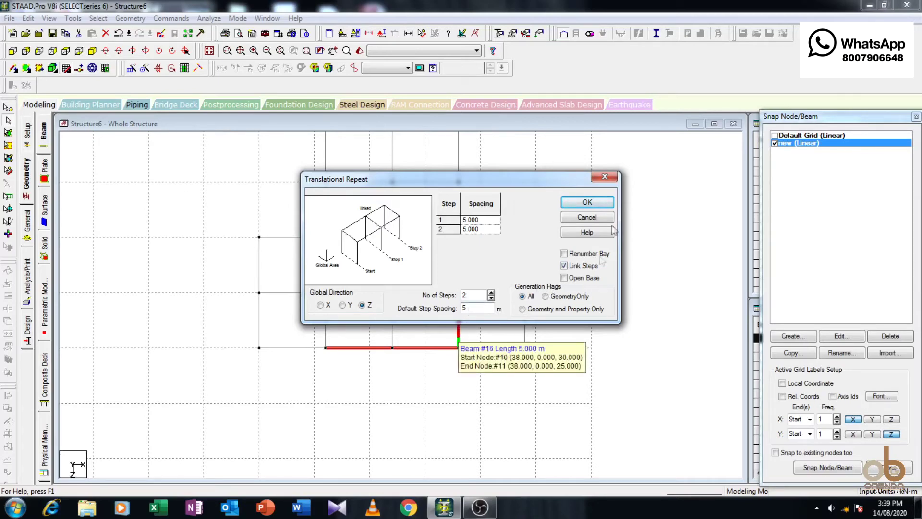
click(599, 201)
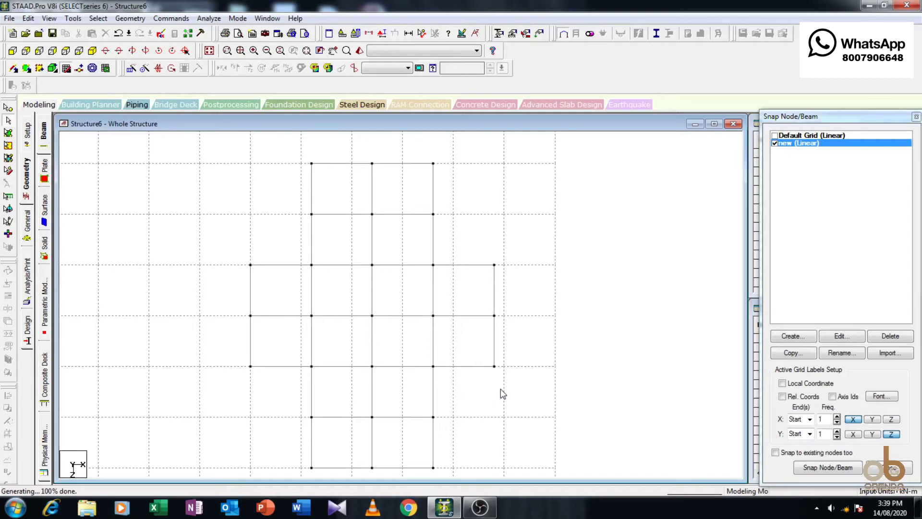
Switch to isometric view and select every node of the cross-shaped grid
click(92, 50)
scroll(403, 309, down, 2)
scroll(410, 259, up, 2)
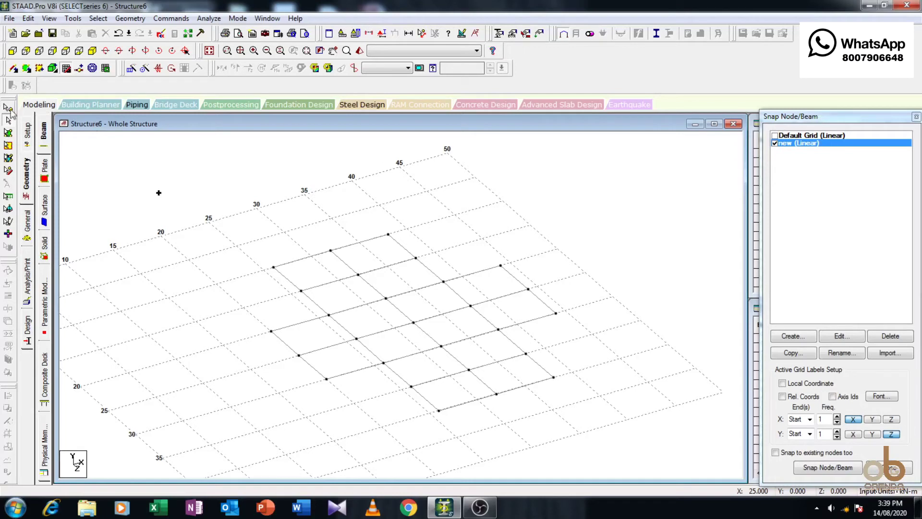
click(8, 117)
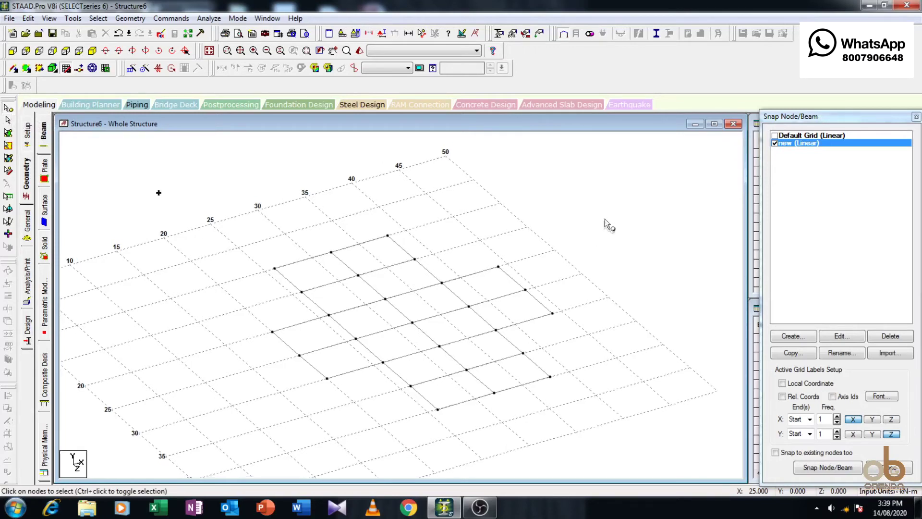
key(ctrl+a)
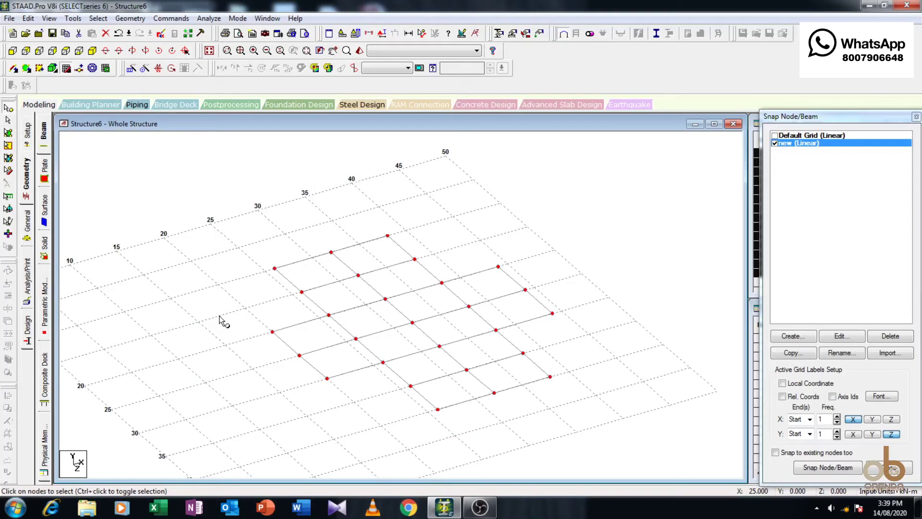
Set up a translational repeat of all nodes in the vertical Y direction
click(131, 68)
mouse_move(478, 179)
mouse_down()
mouse_move(653, 142)
mouse_move(716, 158)
mouse_up()
click(583, 279)
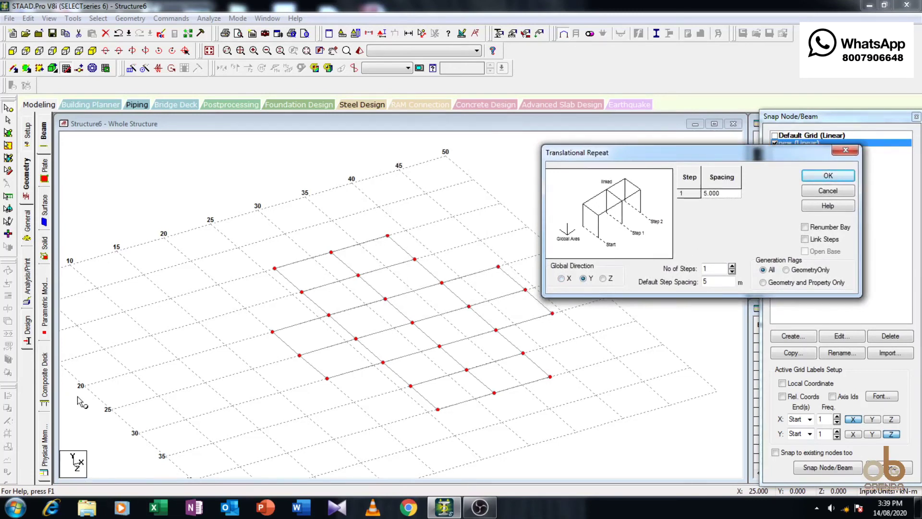
Repeat the grid nodes along Y at -2.1 m with Link Steps, adding columns below, then deselect
double_click(710, 281)
text(2)
text(-)
click(806, 239)
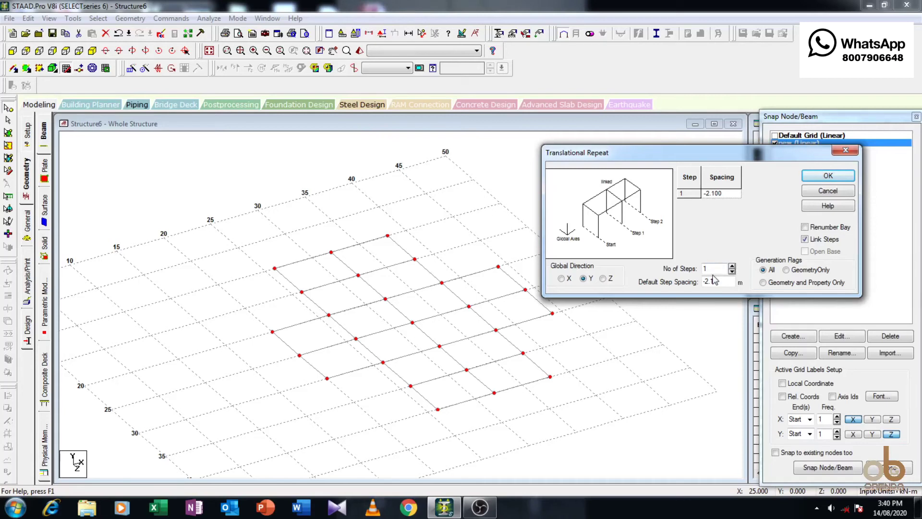
click(836, 176)
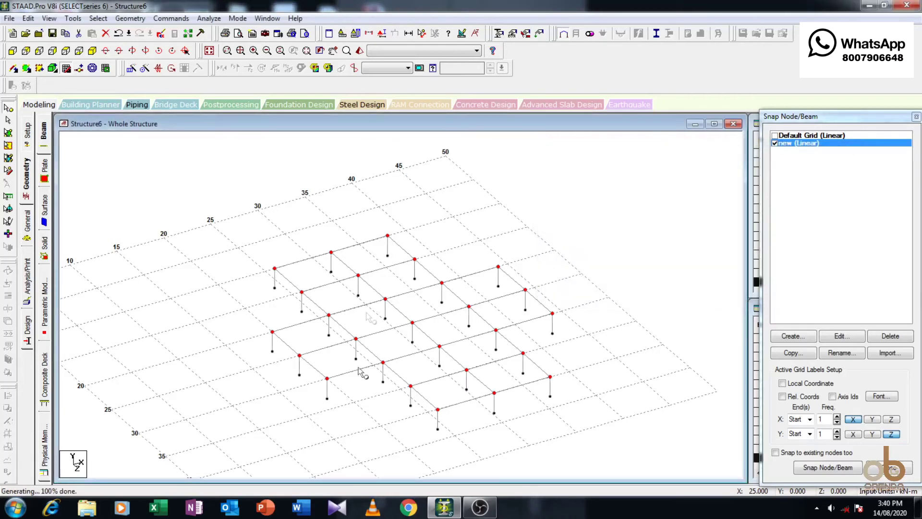
click(602, 339)
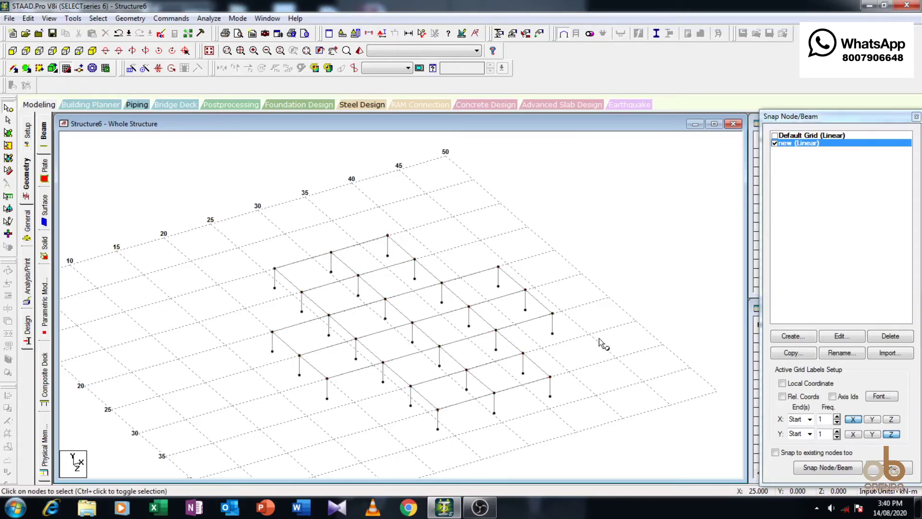
Window-select all floor beams from the front view, return to isometric, and open Translational Repeat
click(15, 56)
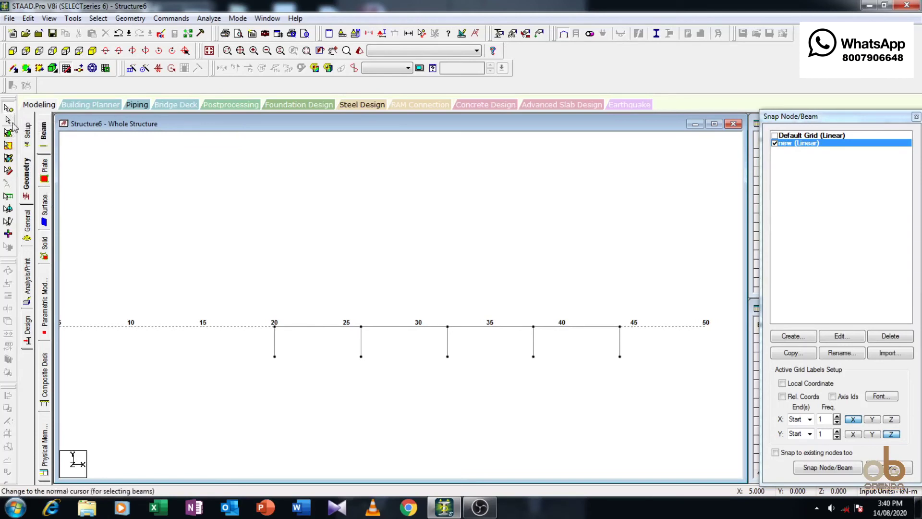
drag(637, 305, 251, 341)
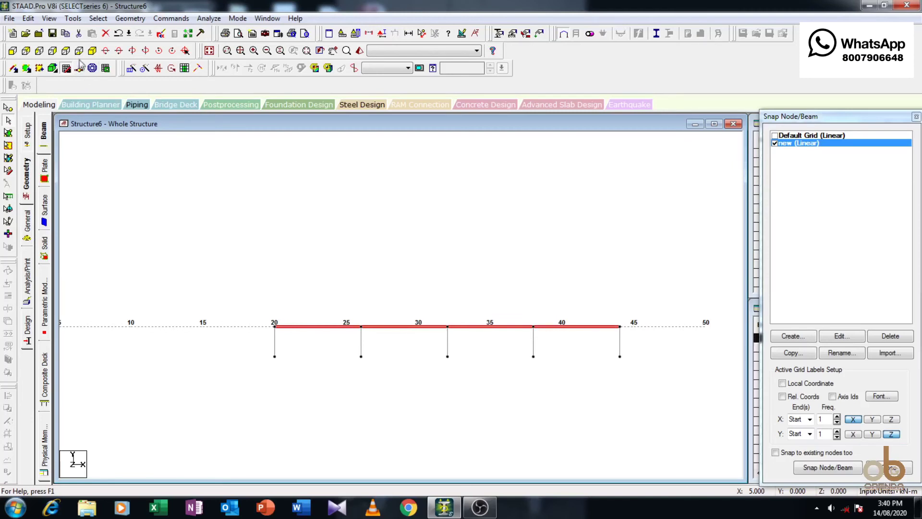
click(93, 50)
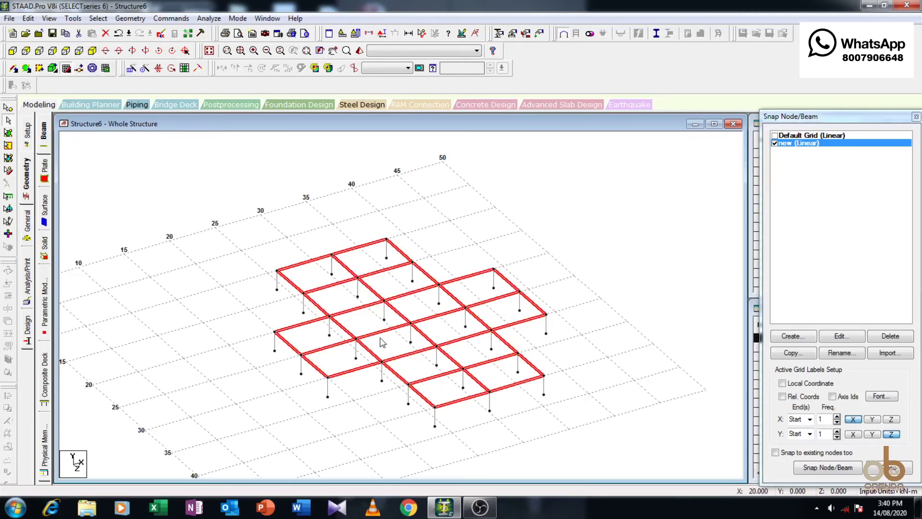
click(131, 68)
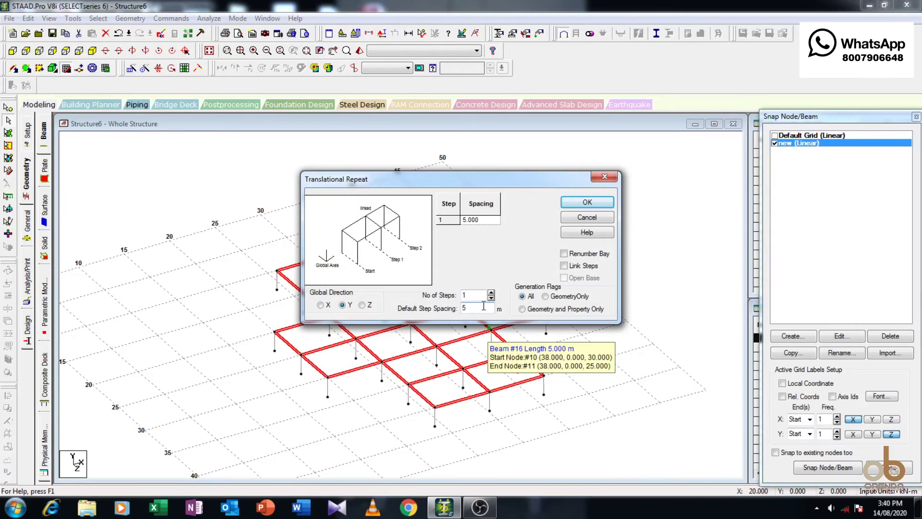
Repeat the floor frame upward along Y in 5 linked steps of 3.1 m
drag(481, 308, 462, 308)
text(3.1)
click(565, 266)
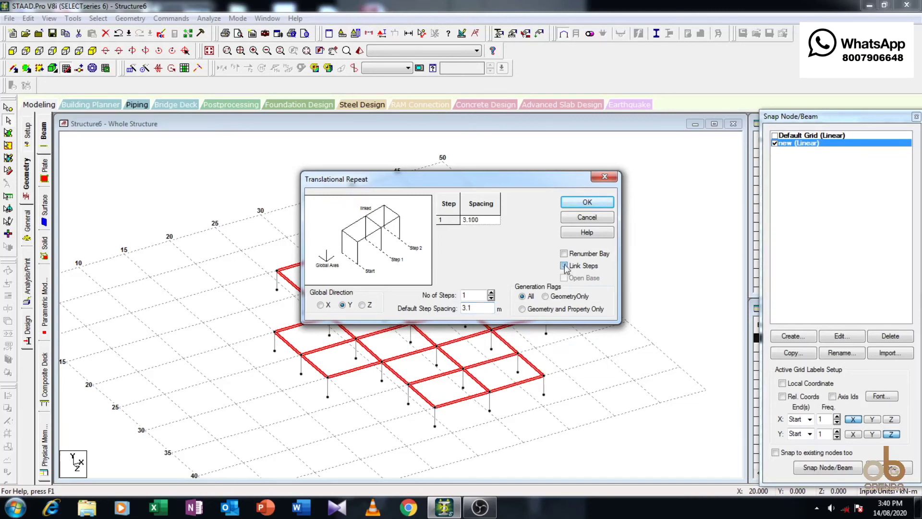
click(492, 292)
click(492, 292)
click(491, 292)
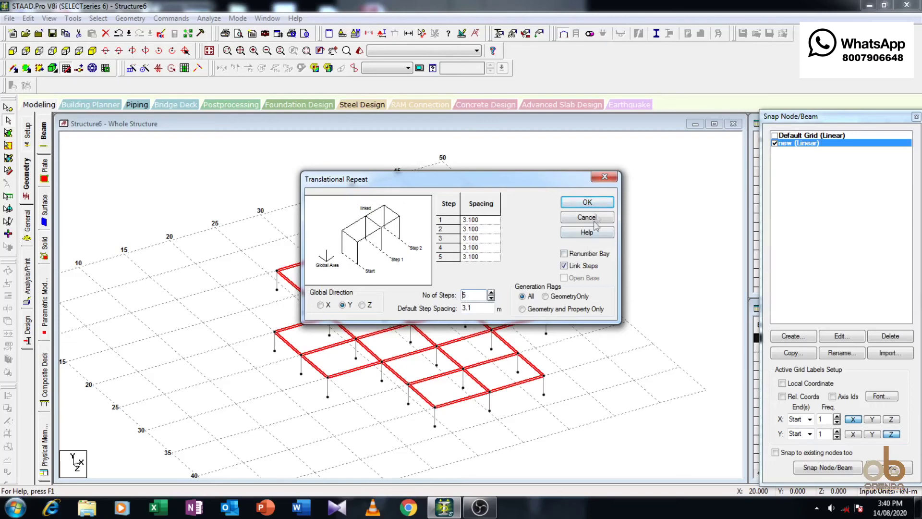
click(595, 202)
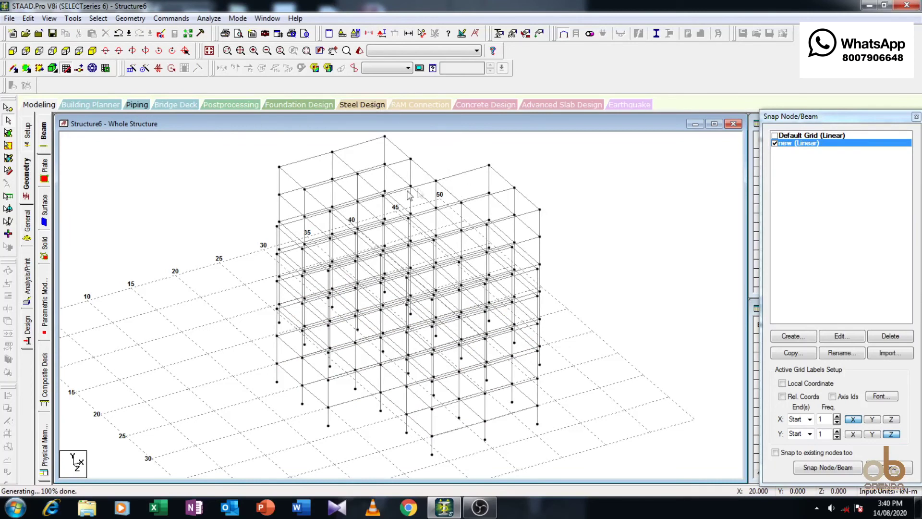
click(360, 52)
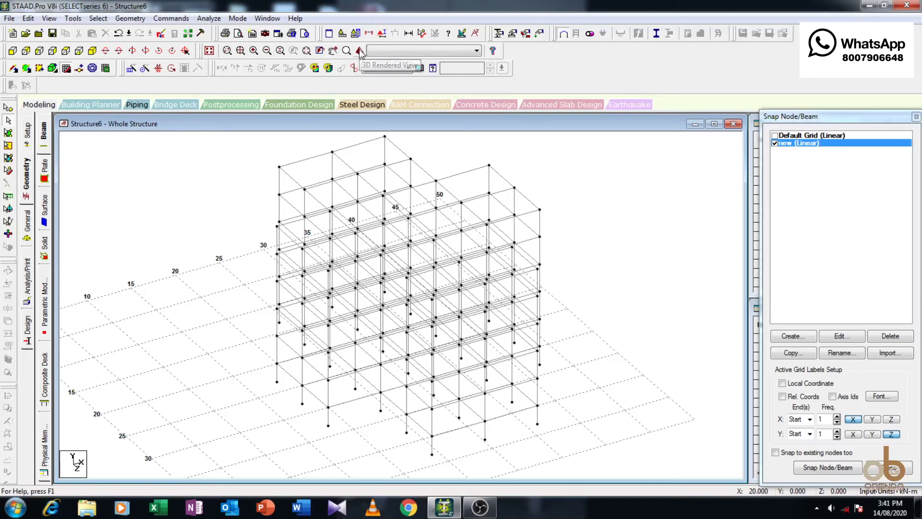
Maximize the 3D rendered view, orbit the five-storey frame, then go to the Job Info setup page
drag(608, 211, 520, 199)
mouse_move(365, 241)
mouse_down()
mouse_move(317, 405)
mouse_move(325, 292)
mouse_move(433, 295)
mouse_move(377, 243)
mouse_move(243, 273)
mouse_move(324, 292)
mouse_up()
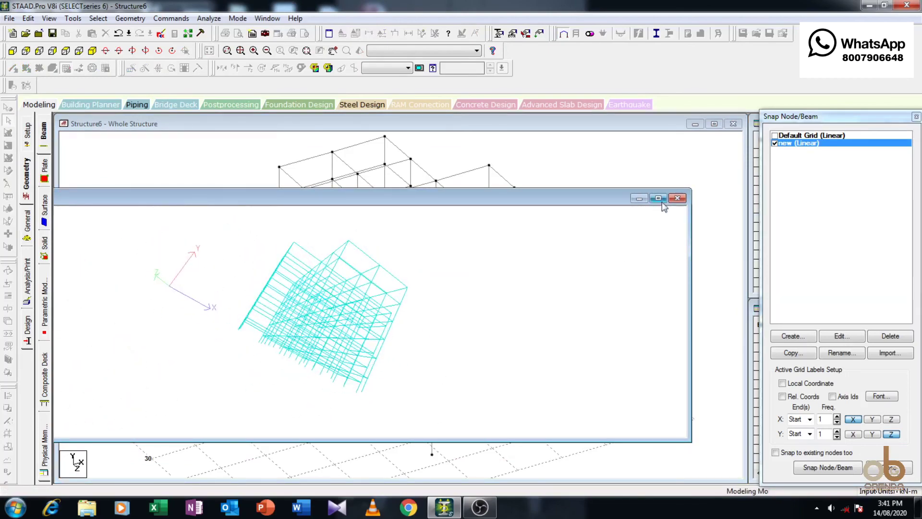
click(658, 197)
mouse_move(545, 300)
mouse_down()
mouse_move(463, 267)
mouse_move(380, 316)
mouse_move(333, 273)
mouse_move(299, 262)
mouse_up()
mouse_move(424, 309)
mouse_down()
mouse_move(247, 371)
mouse_move(570, 322)
mouse_move(336, 323)
mouse_move(540, 224)
mouse_move(560, 243)
mouse_move(313, 323)
mouse_move(465, 280)
mouse_move(361, 380)
mouse_move(337, 333)
mouse_move(422, 370)
mouse_move(405, 322)
mouse_move(517, 386)
mouse_move(461, 365)
mouse_move(336, 378)
mouse_move(373, 250)
mouse_move(500, 205)
mouse_up()
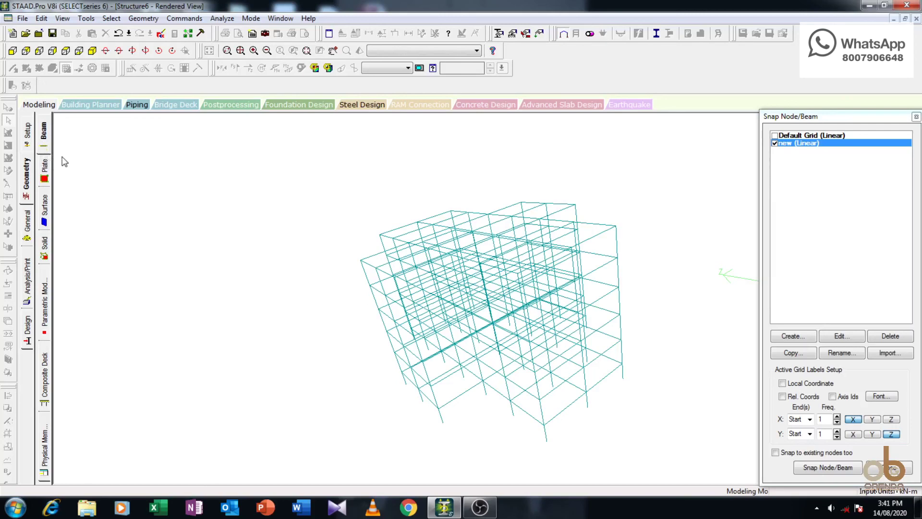
click(41, 104)
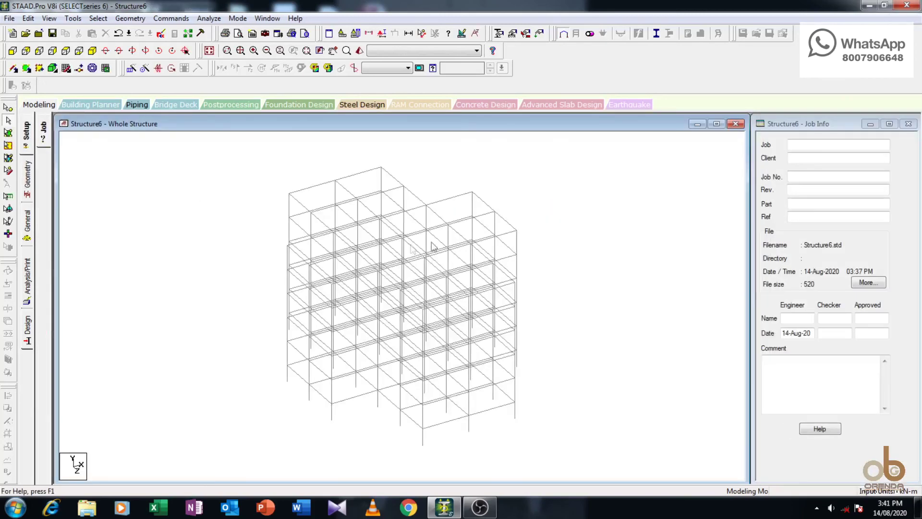